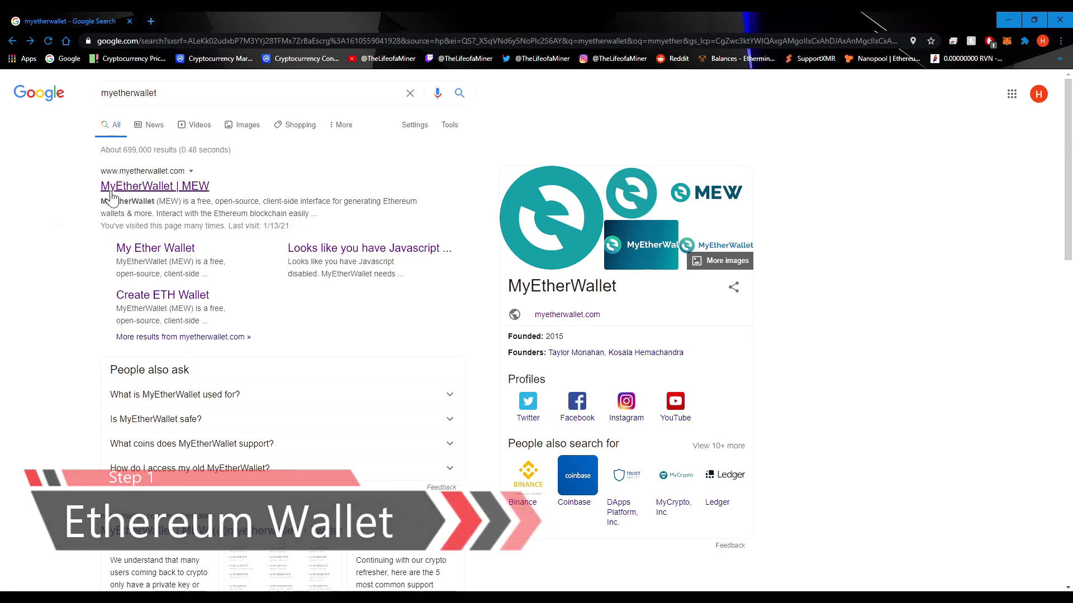
Step: Open MyEtherWallet from the Google results and start the Create A New Wallet flow
{"action": "left_click", "coordinate": [109, 189]}
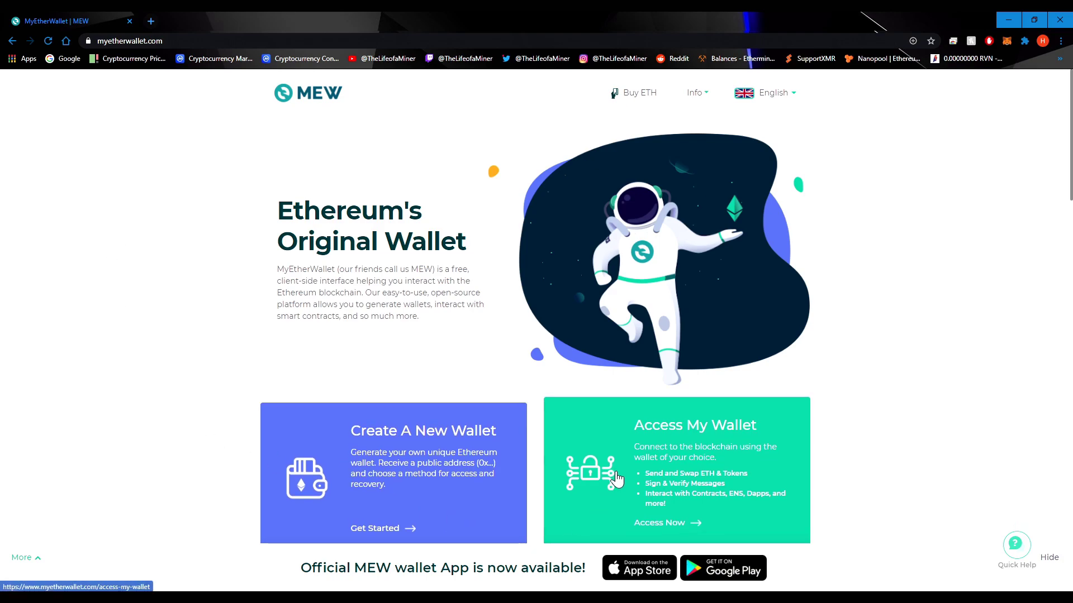
{"action": "left_click", "coordinate": [419, 482]}
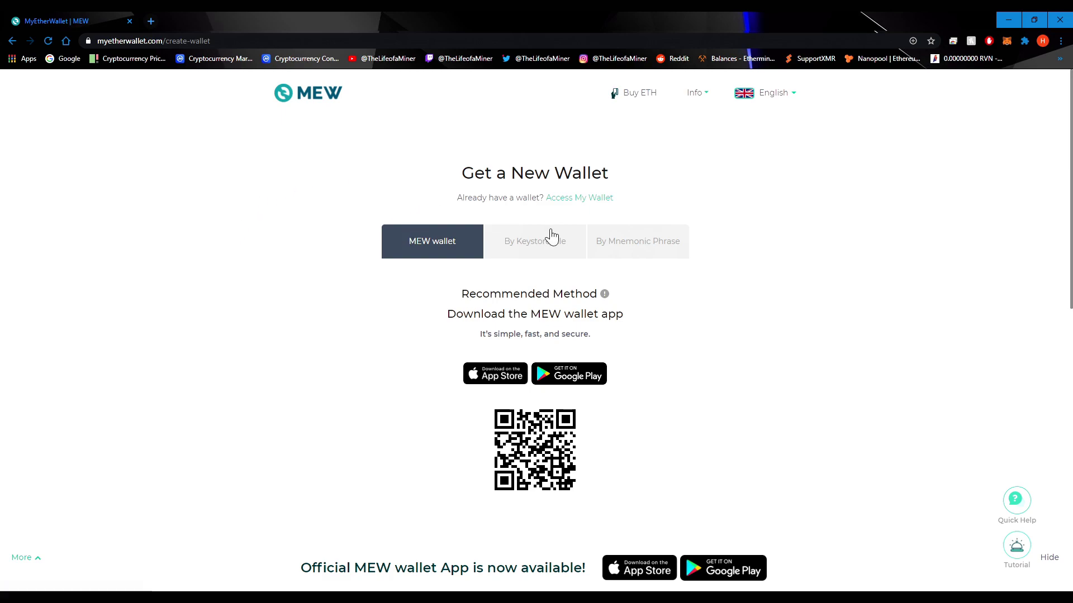
Step: Compare the mnemonic phrase and MEW wallet options, then settle on By Keystore File and focus its password field
{"action": "left_click", "coordinate": [558, 250]}
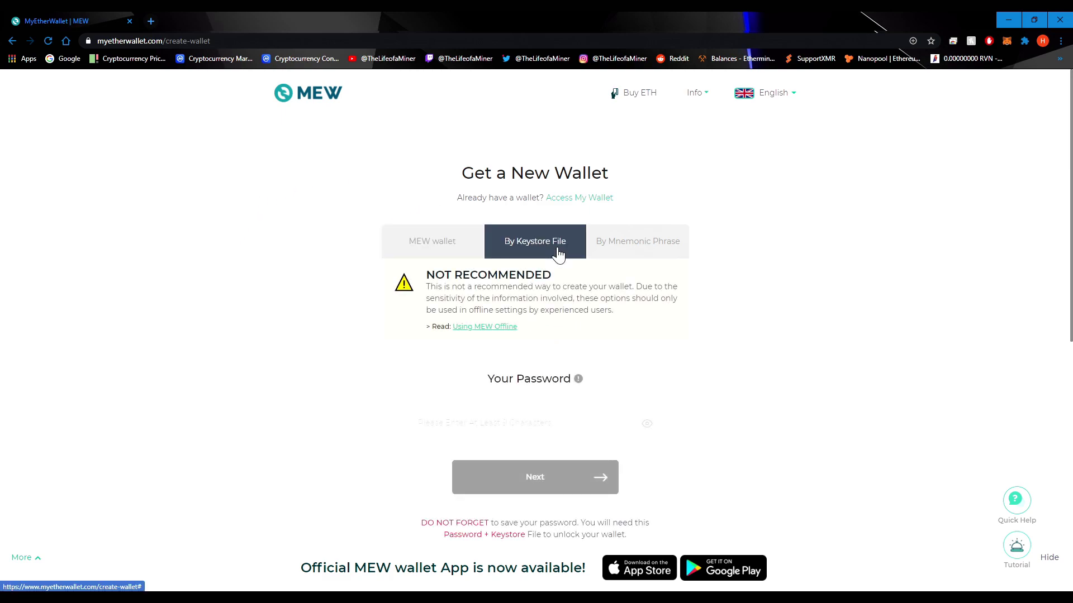
{"action": "left_click", "coordinate": [641, 248]}
{"action": "left_click", "coordinate": [432, 243]}
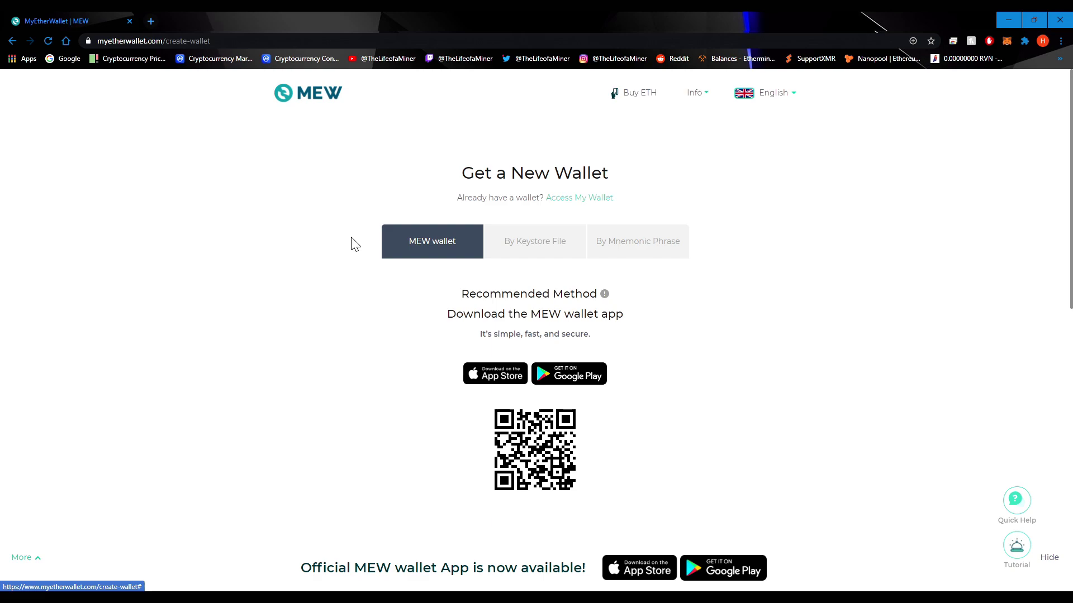
{"action": "left_click", "coordinate": [528, 249]}
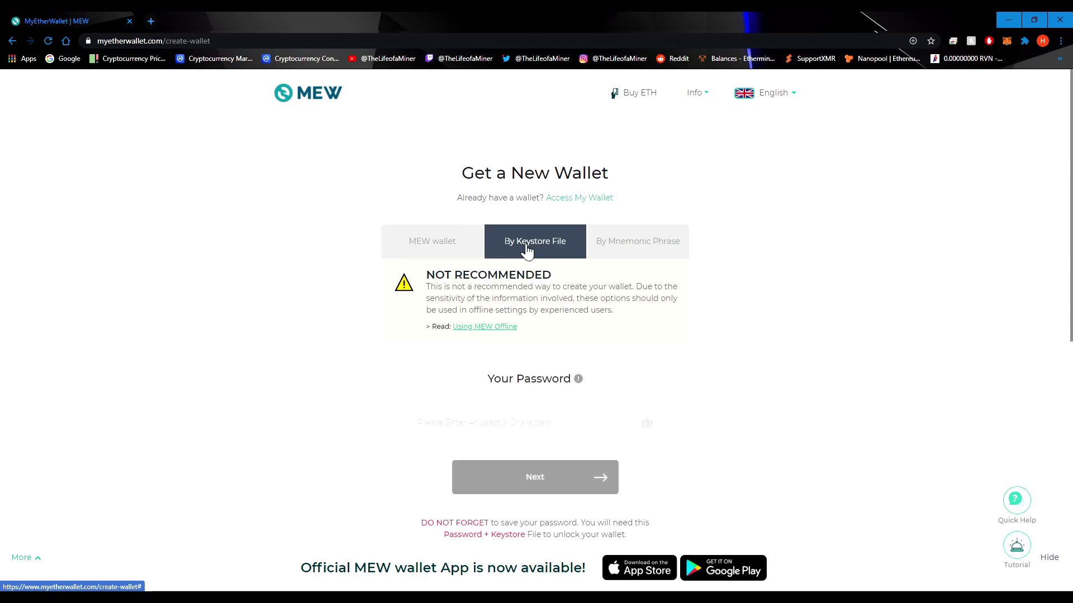
{"action": "left_click", "coordinate": [631, 264]}
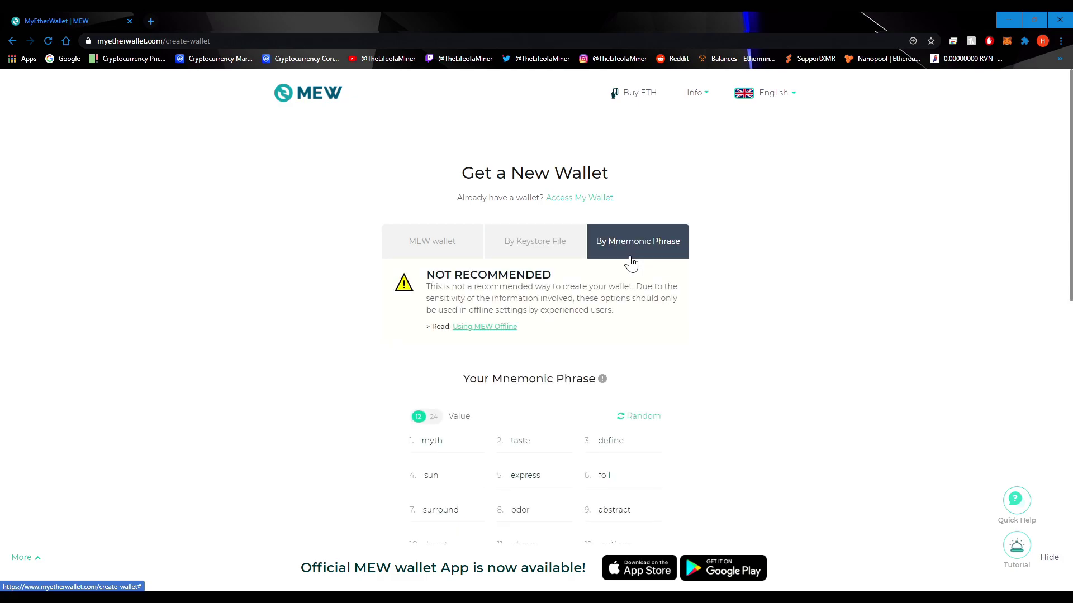
{"action": "left_click", "coordinate": [532, 250]}
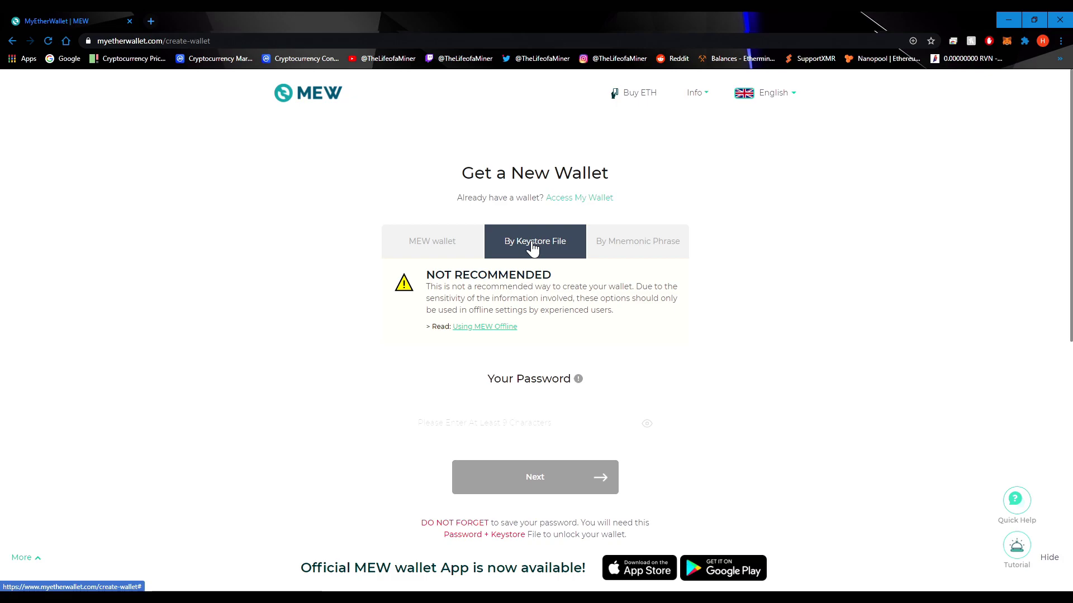
{"action": "left_click", "coordinate": [419, 422]}
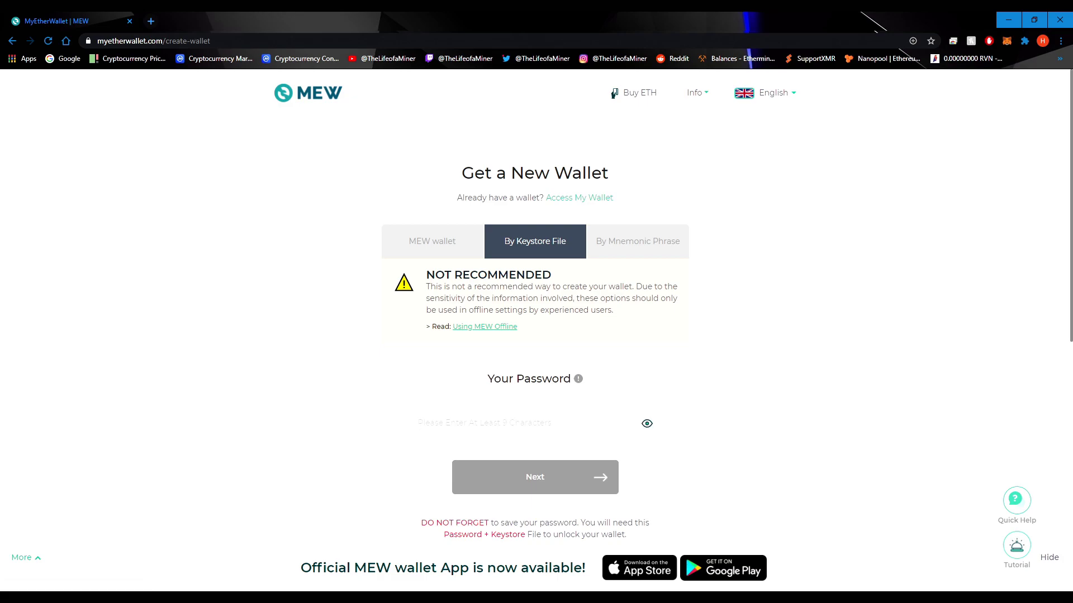
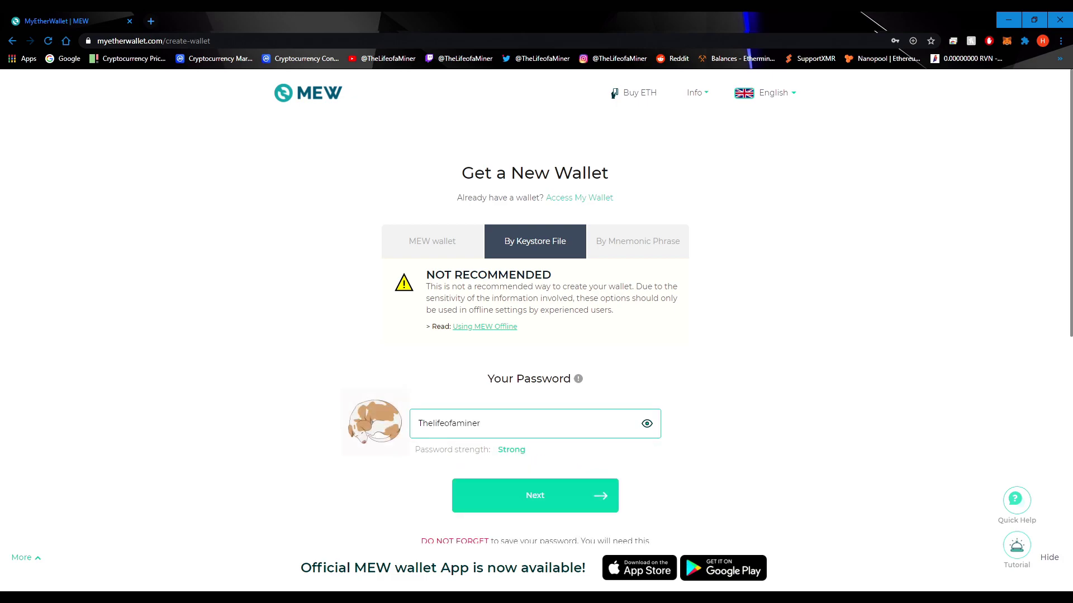
Step: Enter the wallet password, continue, and scroll down to the keystore file download option
{"action": "left_click", "coordinate": [557, 486]}
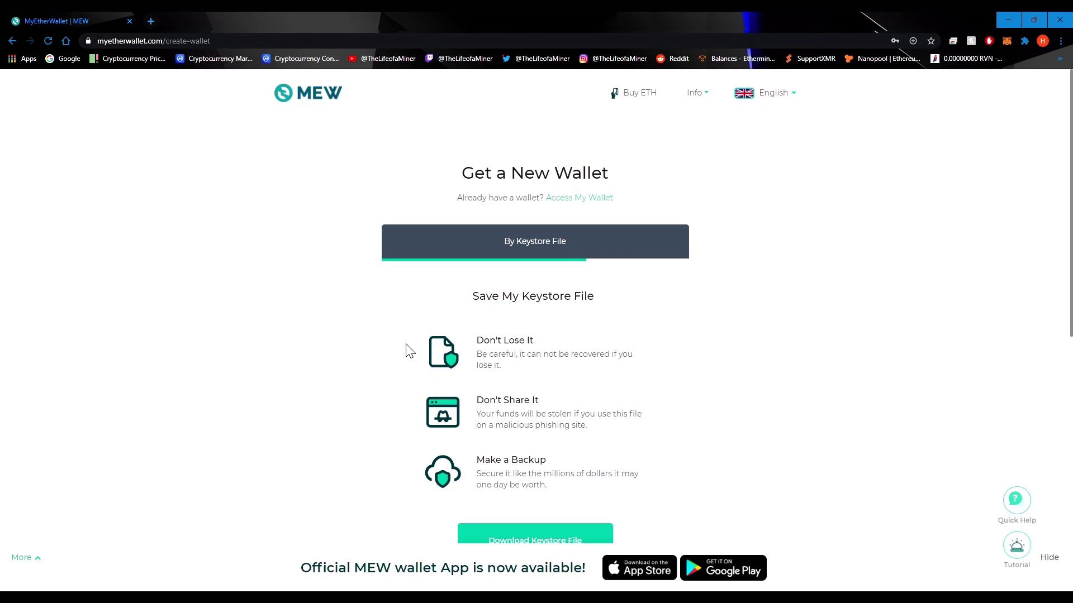
{"action": "scroll", "coordinate": [411, 350], "scroll_direction": "down", "scroll_amount": 2}
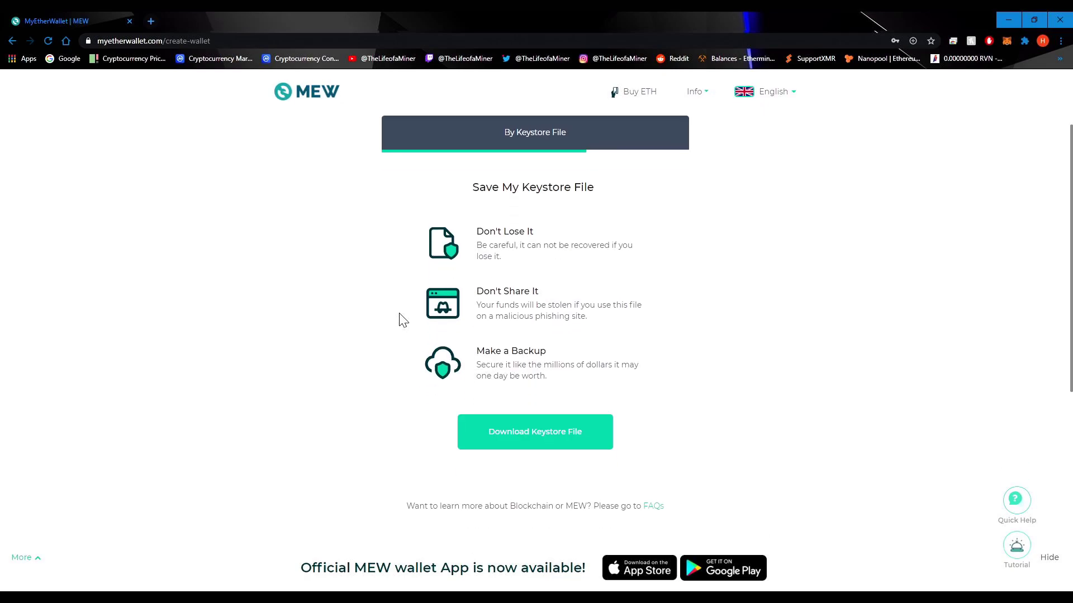
Step: Download the keystore file and select the UTC file on the desktop to see its full name
{"action": "left_click", "coordinate": [508, 442]}
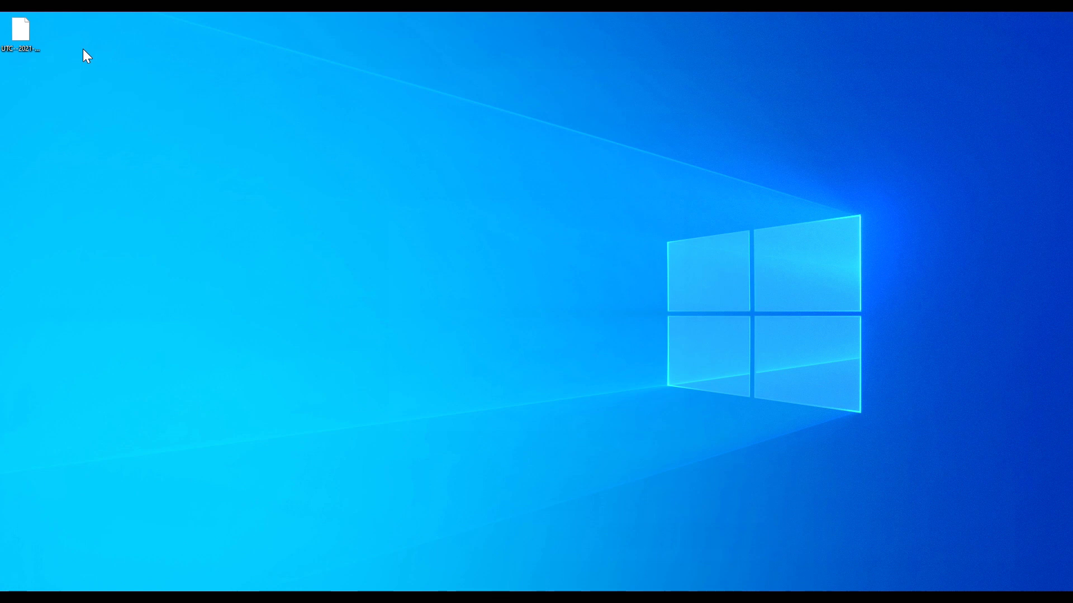
{"action": "left_click", "coordinate": [24, 52]}
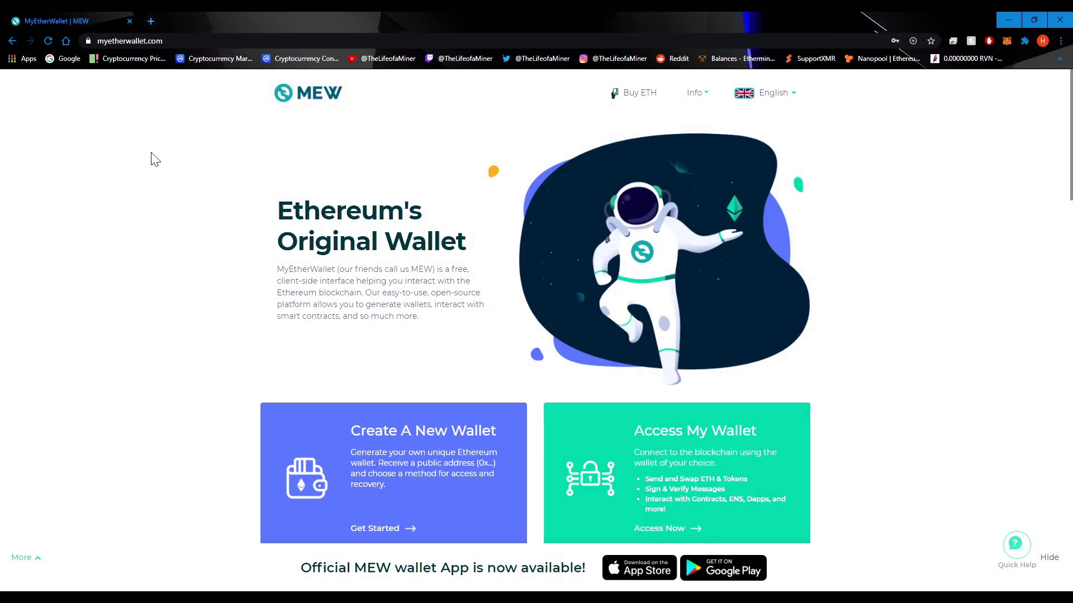
Step: Access the wallet via Software > Keystore File using the UTC file from Eth Wallet and its password
{"action": "left_click", "coordinate": [648, 495]}
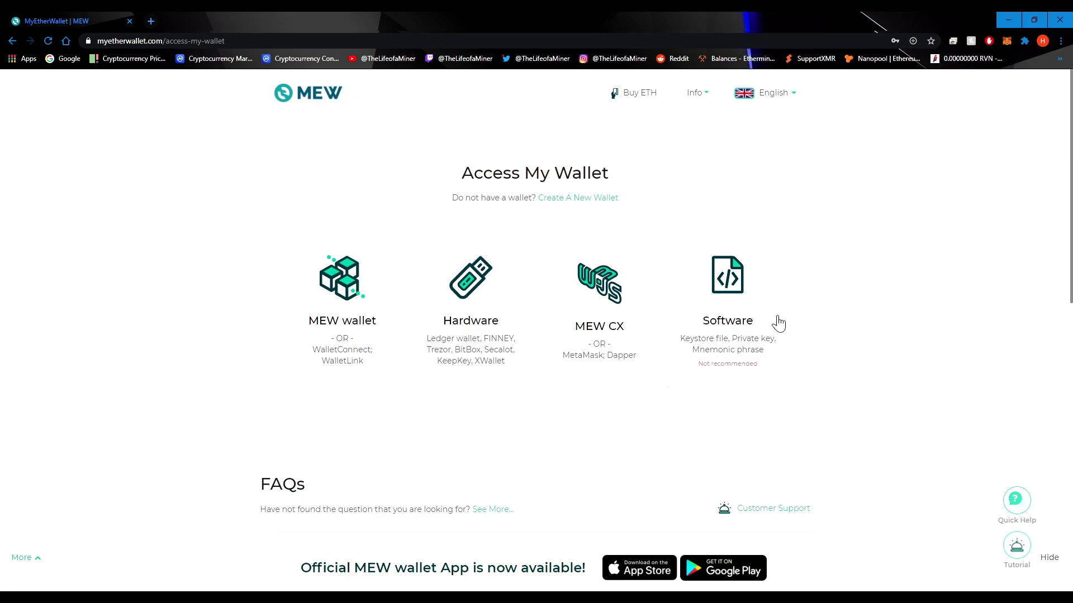
{"action": "left_click", "coordinate": [728, 330]}
{"action": "left_click", "coordinate": [522, 300]}
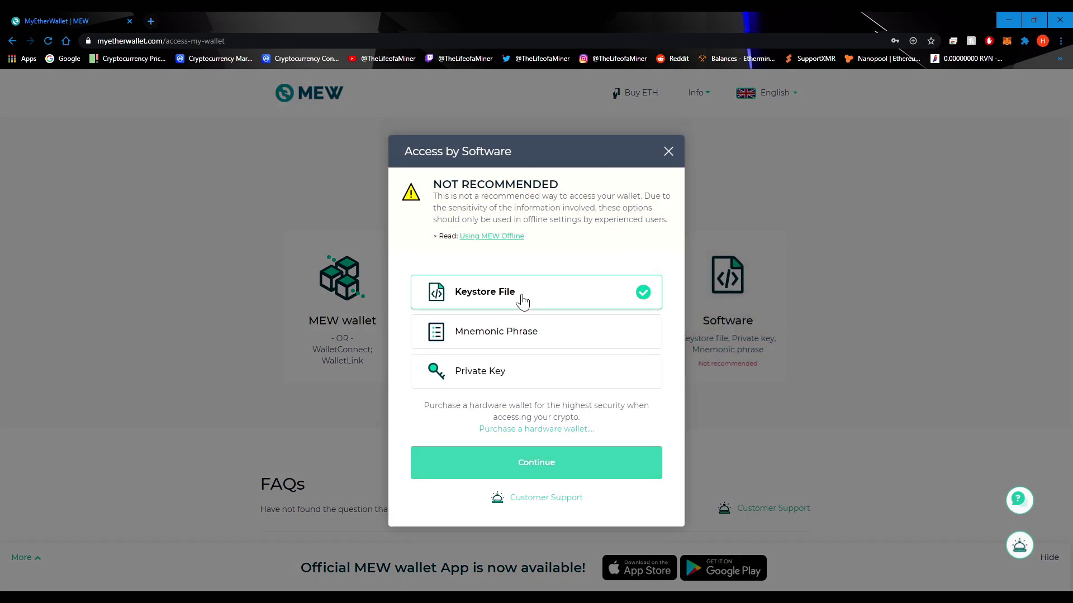
{"action": "left_click", "coordinate": [493, 478]}
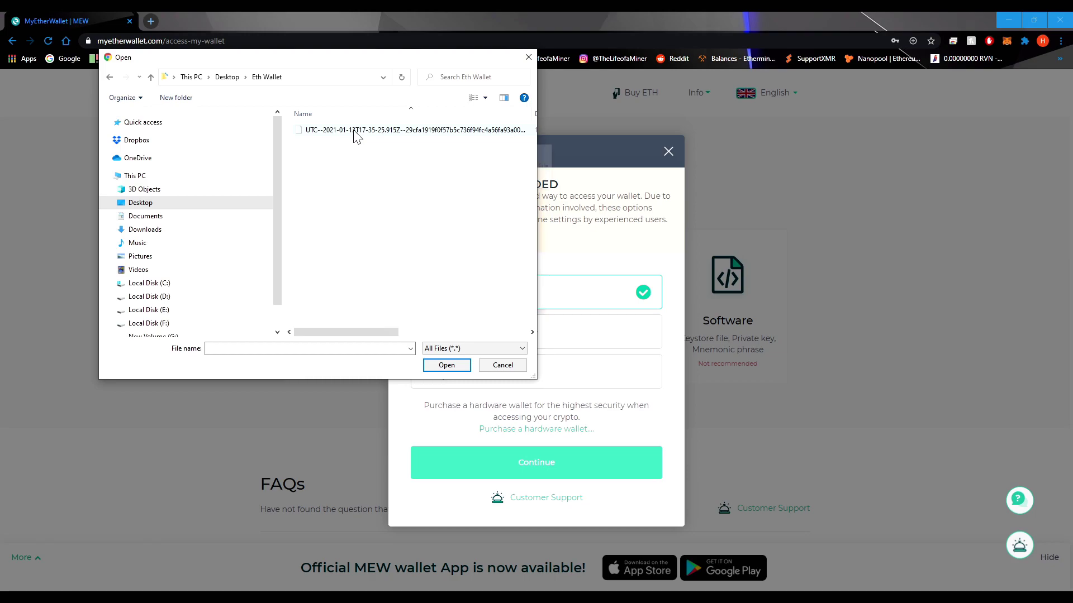
{"action": "double_click", "coordinate": [356, 132]}
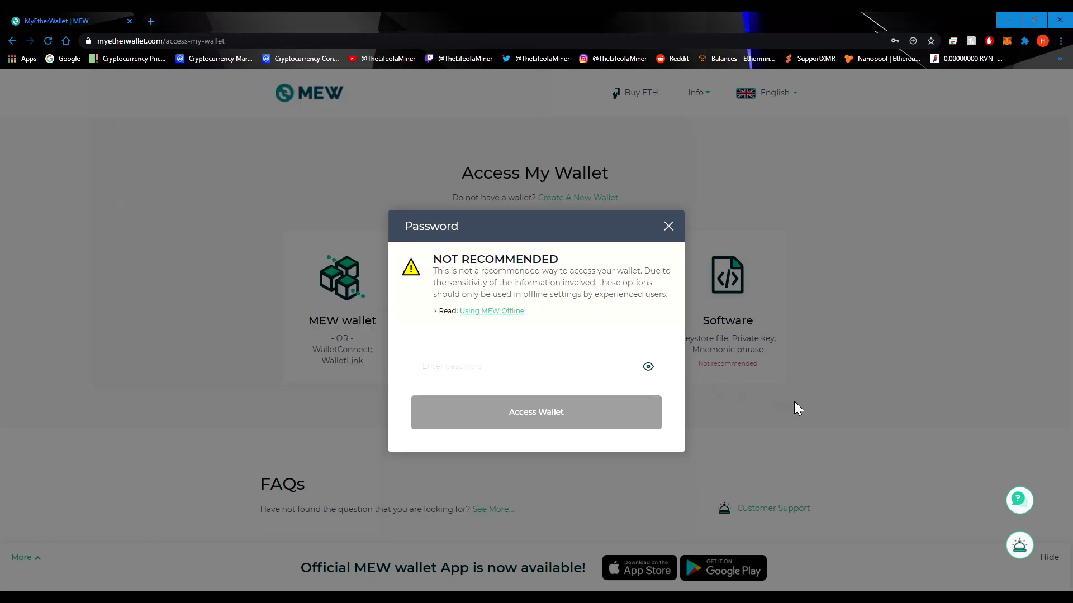
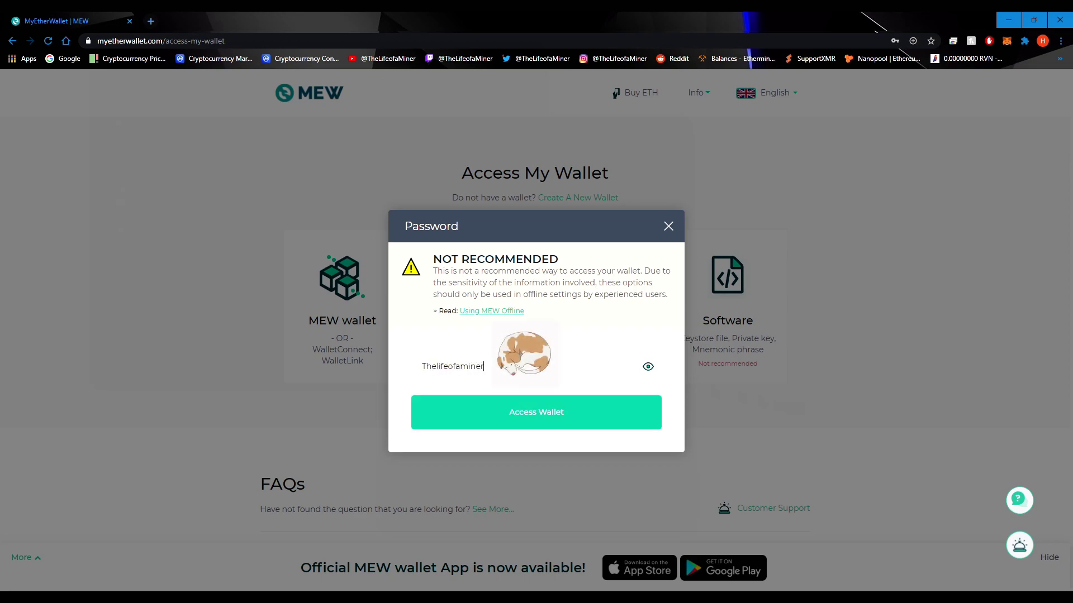
{"action": "left_click", "coordinate": [576, 407]}
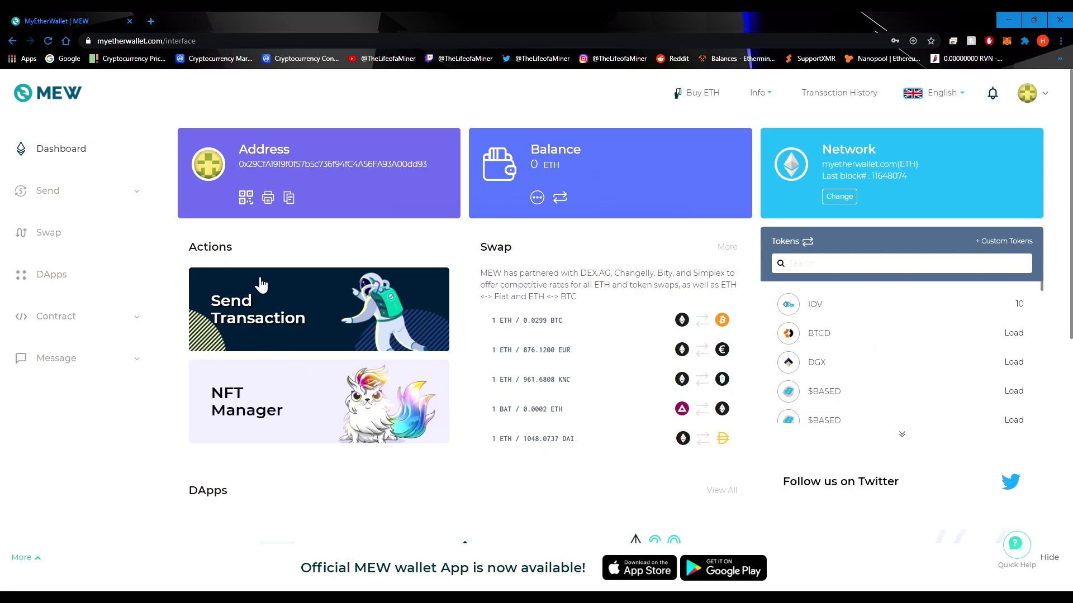
Step: Select the wallet address, then browse the Send and Swap pages before returning to the dashboard
{"action": "left_click_drag", "start_coordinate": [428, 163], "coordinate": [239, 164]}
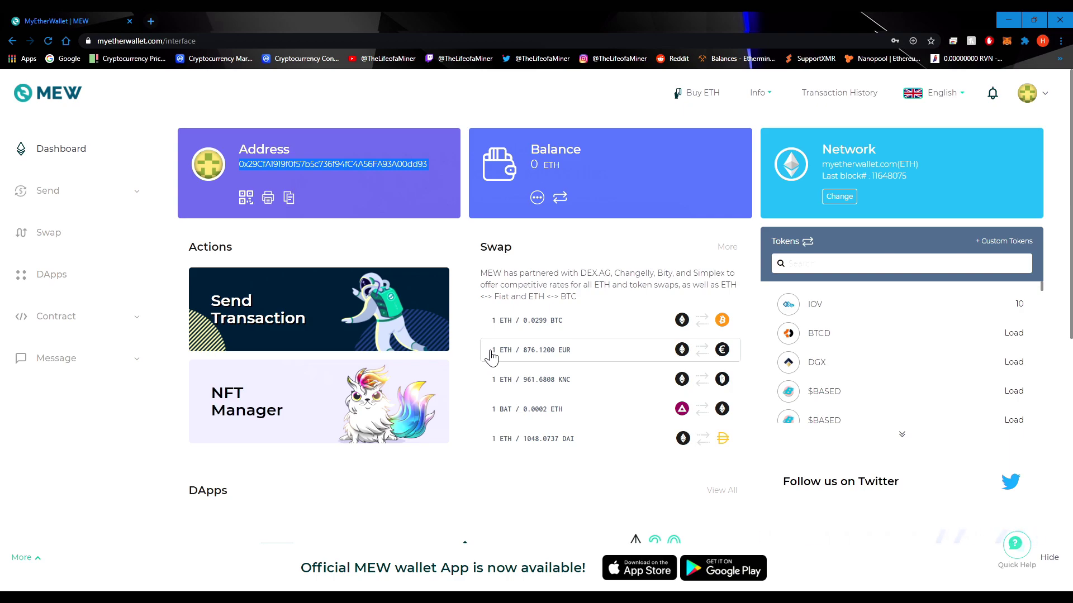
{"action": "left_click", "coordinate": [168, 171]}
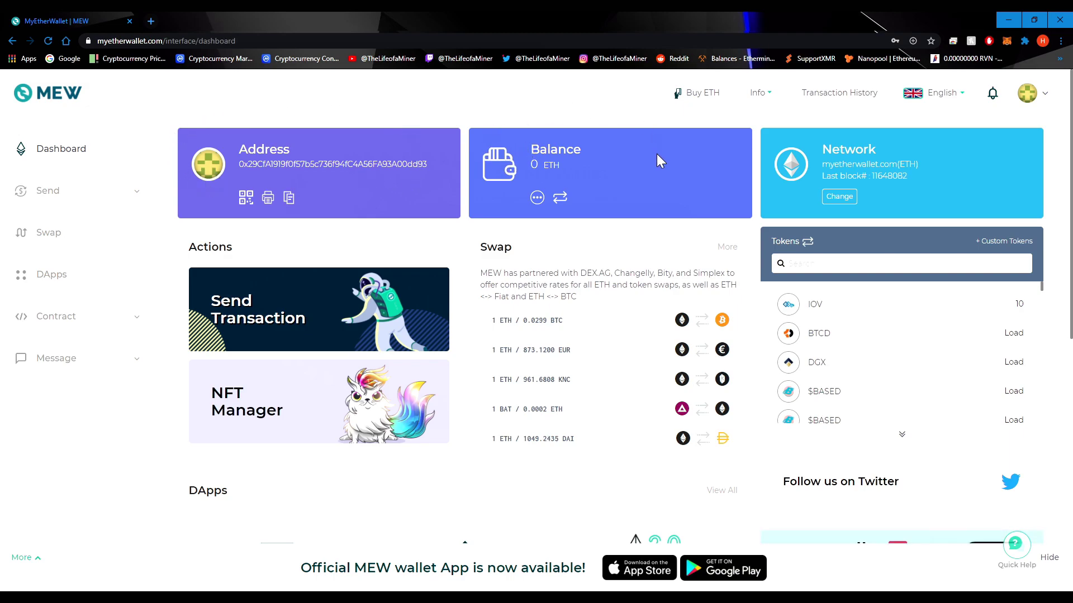
{"action": "left_click", "coordinate": [50, 193]}
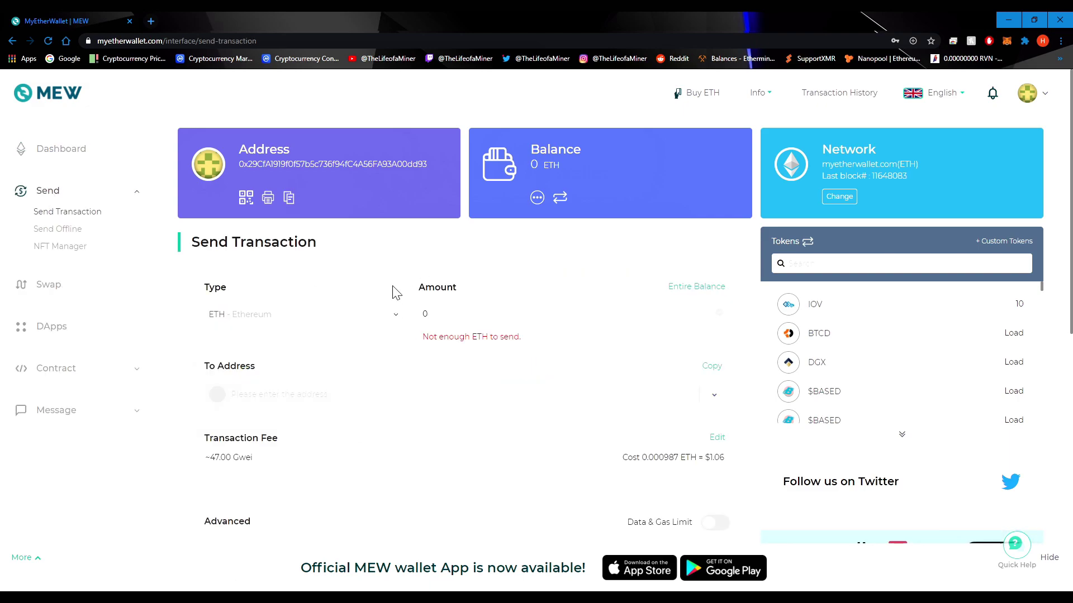
{"action": "scroll", "coordinate": [407, 407], "scroll_direction": "down", "scroll_amount": 2}
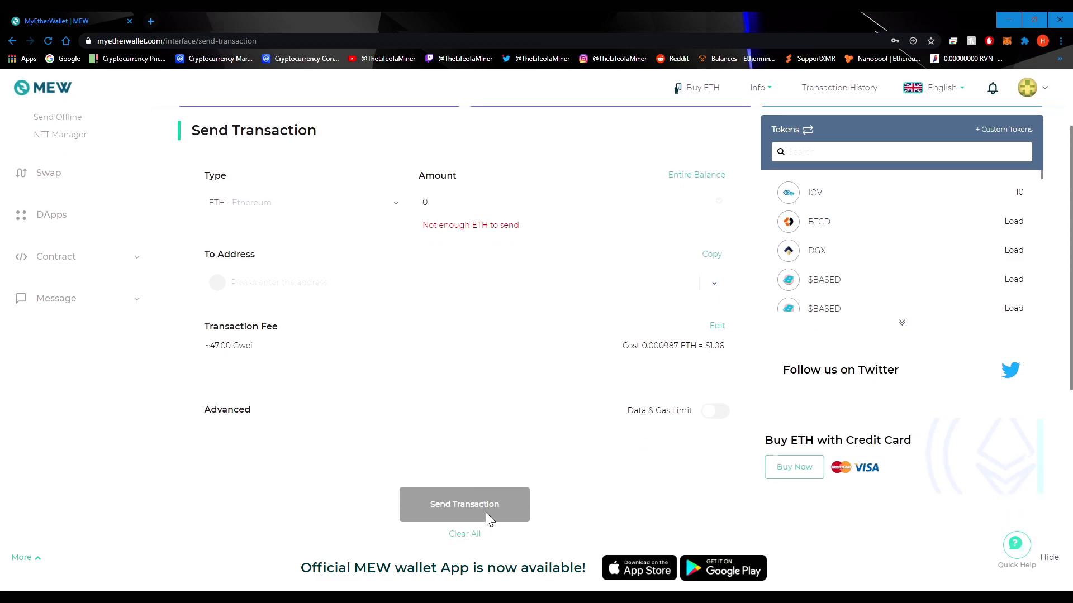
{"action": "left_click", "coordinate": [48, 173]}
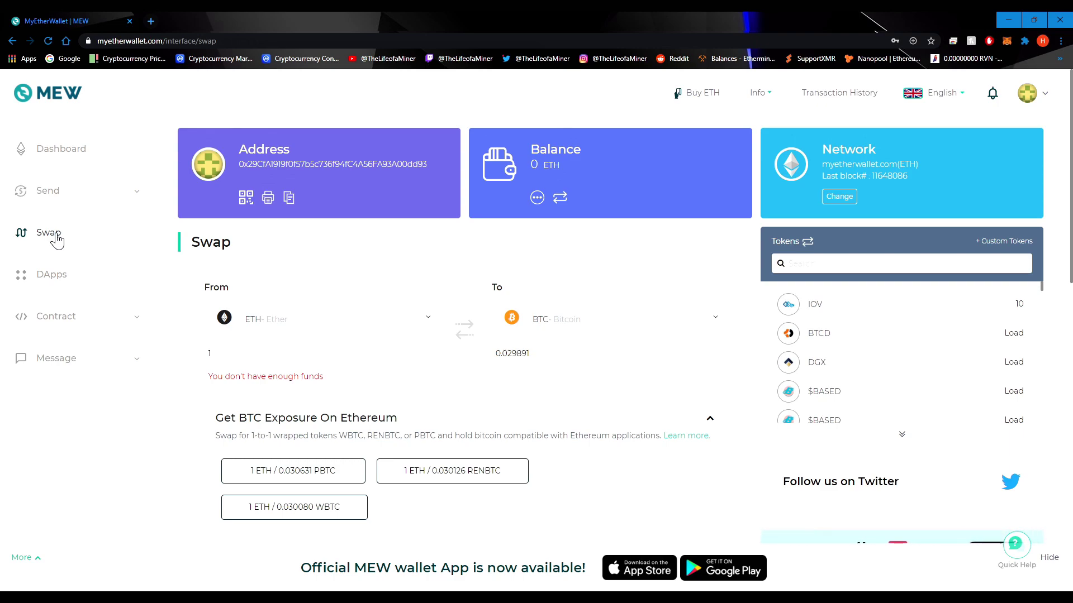
{"action": "left_click", "coordinate": [139, 149]}
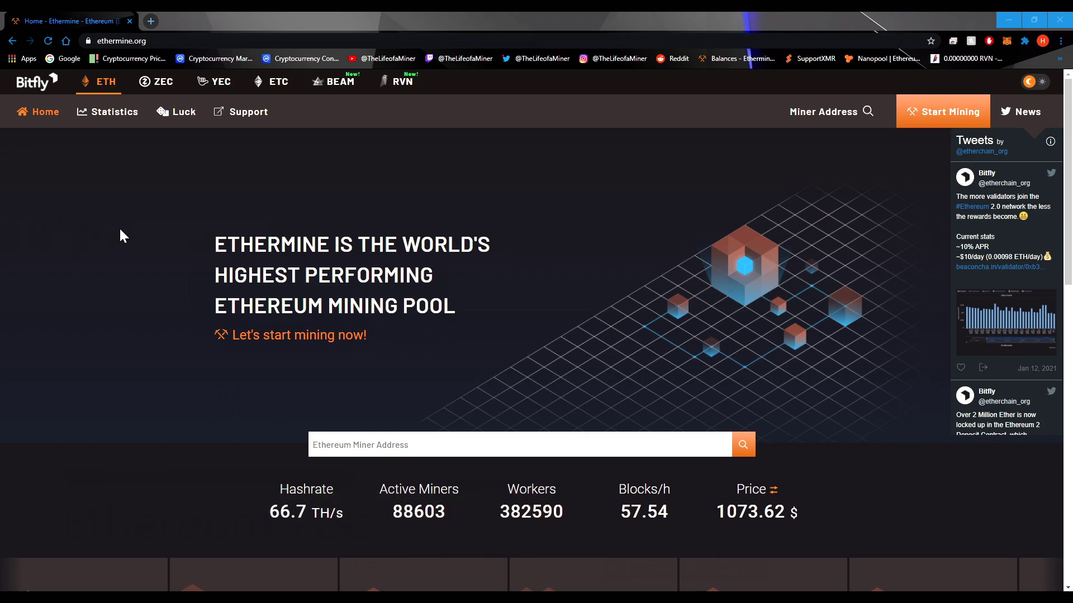
Step: Look up the pasted wallet address in Ethermine's miner search, then follow its Start Mining link
{"action": "left_click", "coordinate": [827, 111]}
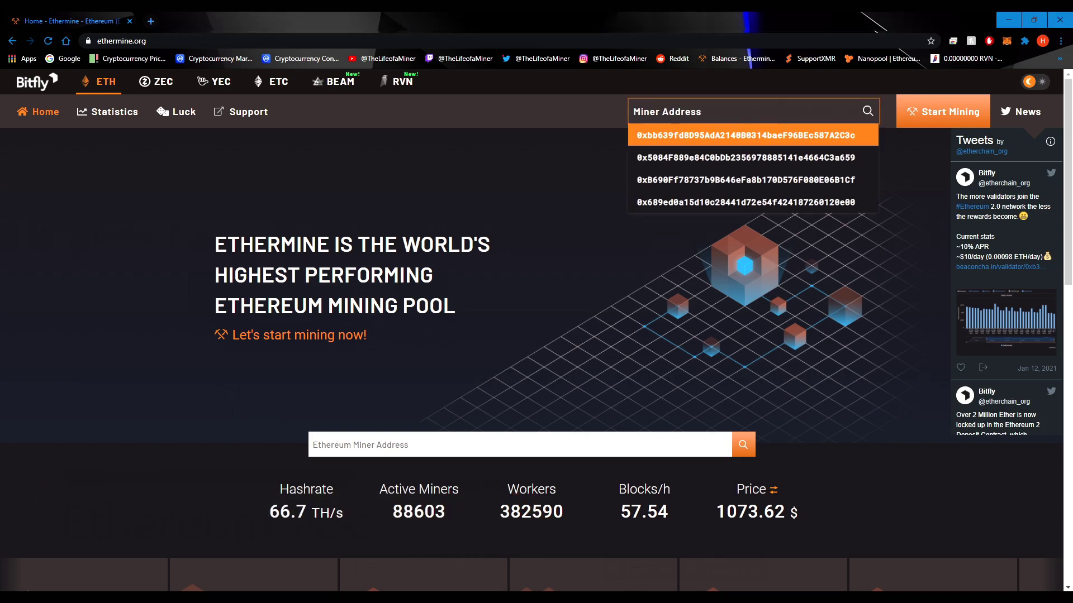
{"action": "left_click", "coordinate": [827, 135]}
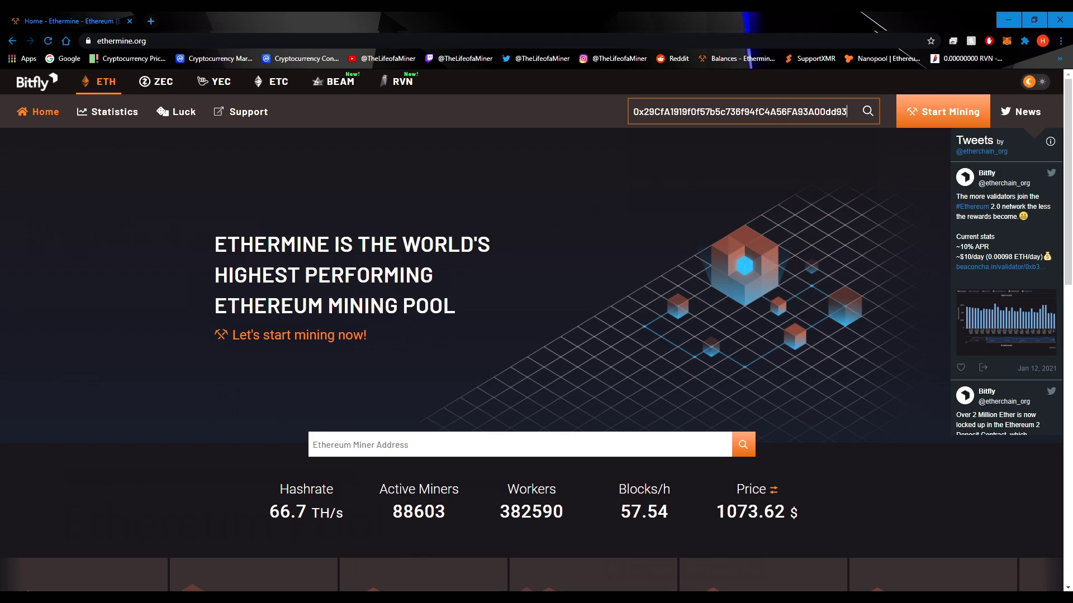
{"action": "key", "text": "Return"}
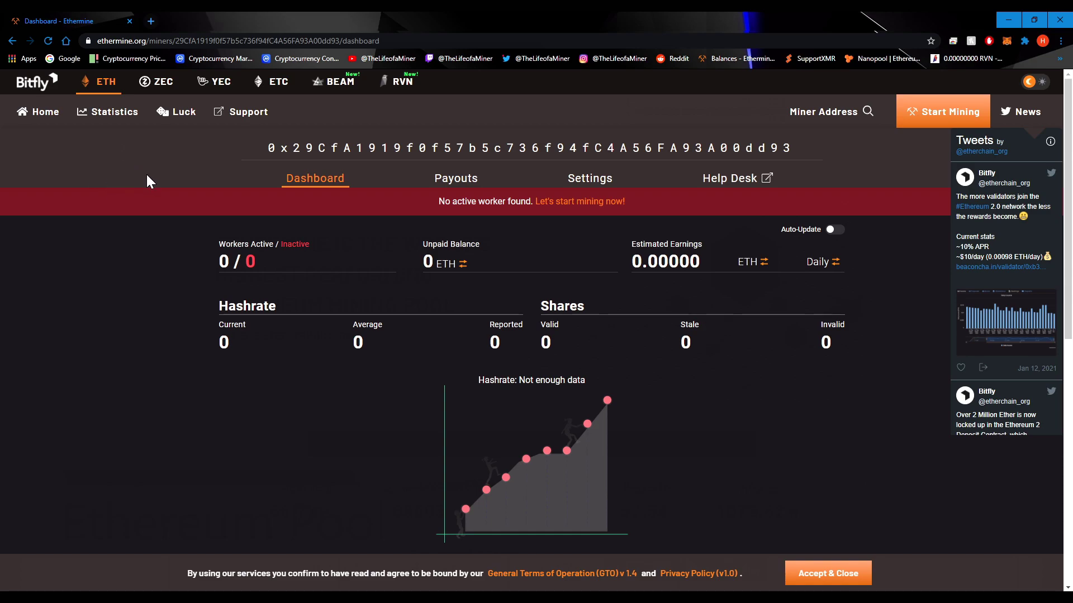
{"action": "left_click", "coordinate": [930, 117]}
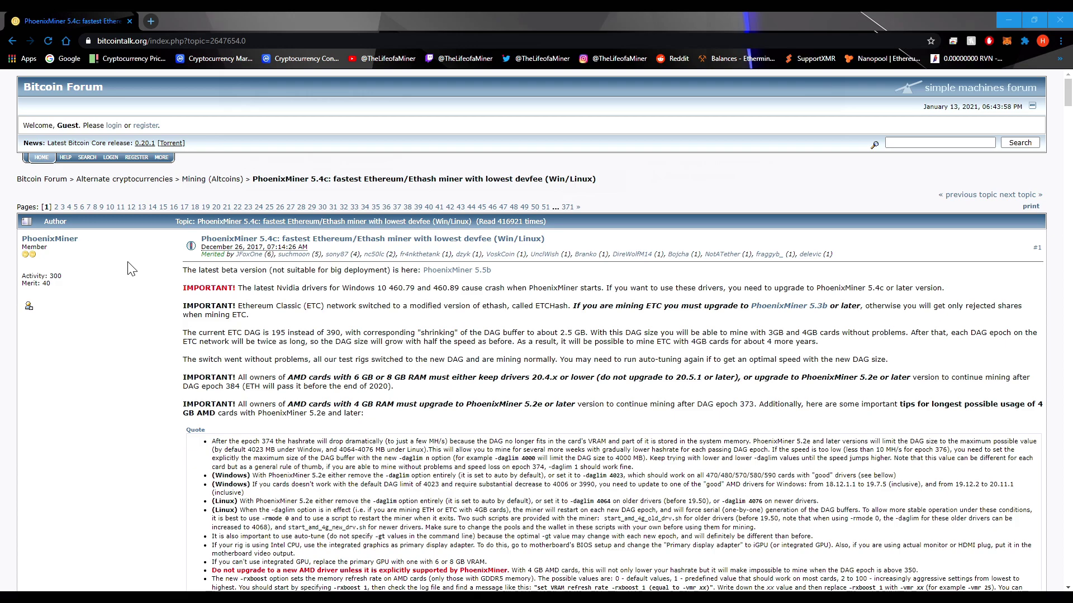
Step: Scroll the PhoenixMiner thread down to the Quick start section's MEGA download link
{"action": "scroll", "coordinate": [130, 268], "scroll_direction": "down", "scroll_amount": 4}
{"action": "scroll", "coordinate": [130, 268], "scroll_direction": "down", "scroll_amount": 20}
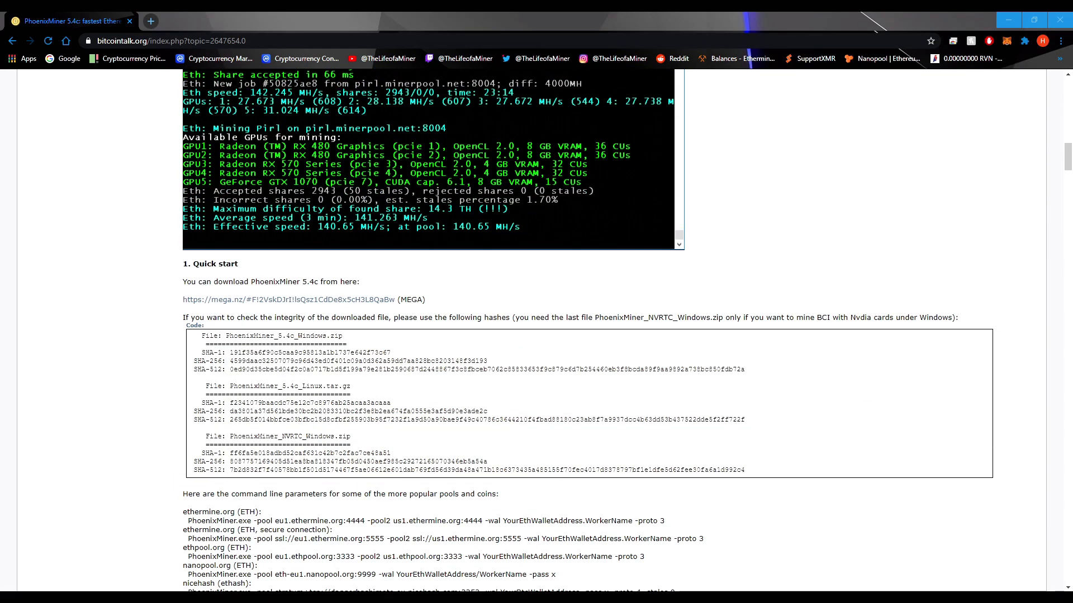
Step: Download PhoenixMiner_5.4c_Windows.zip from the MEGA folder and show Chrome's full downloads list
{"action": "left_click", "coordinate": [334, 304]}
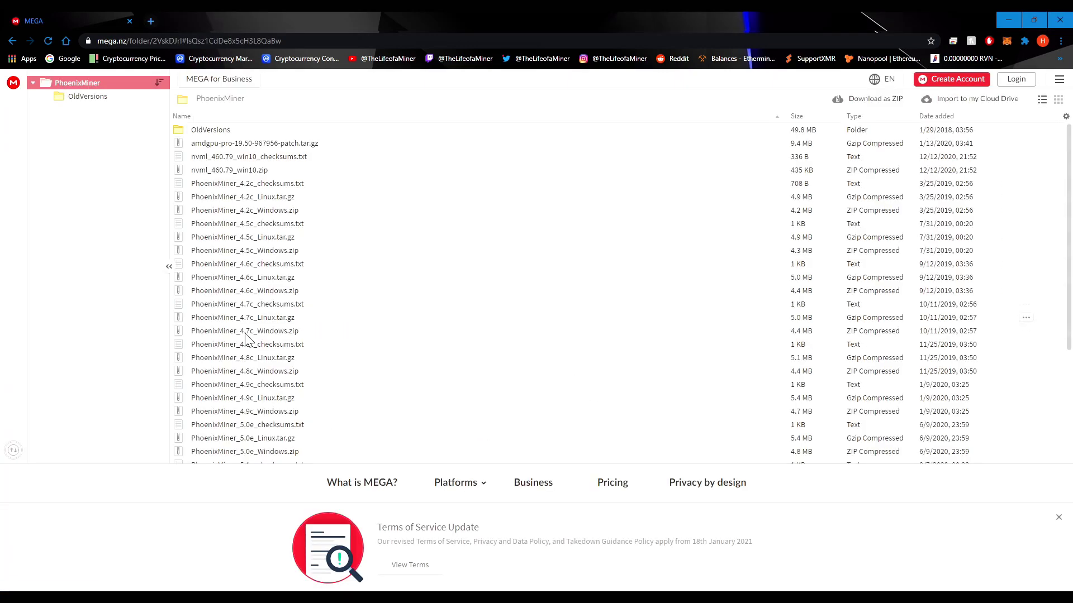
{"action": "scroll", "coordinate": [238, 319], "scroll_direction": "down", "scroll_amount": 3}
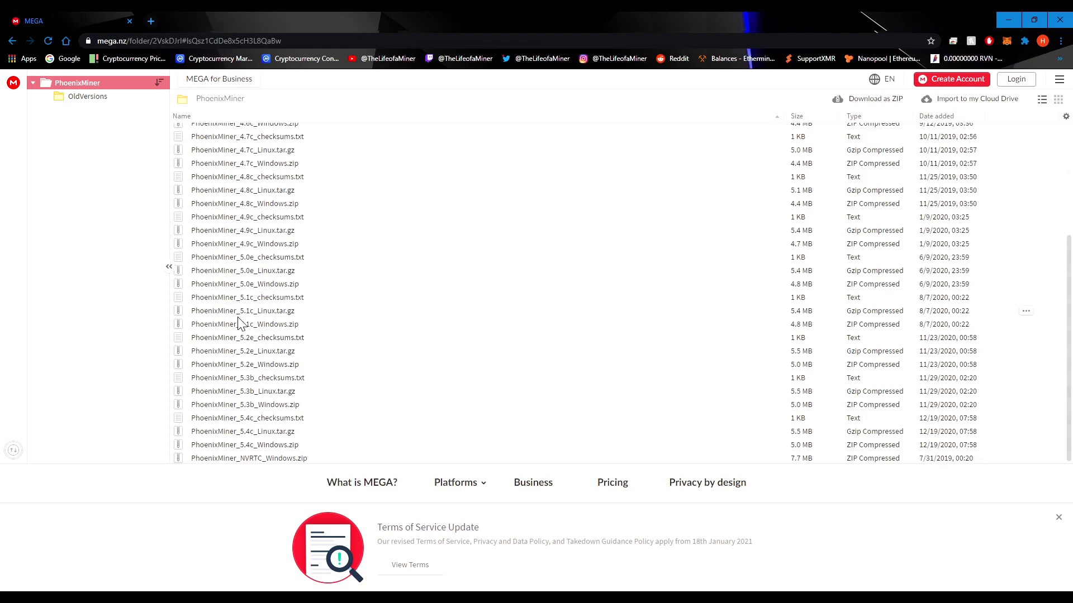
{"action": "double_click", "coordinate": [221, 445]}
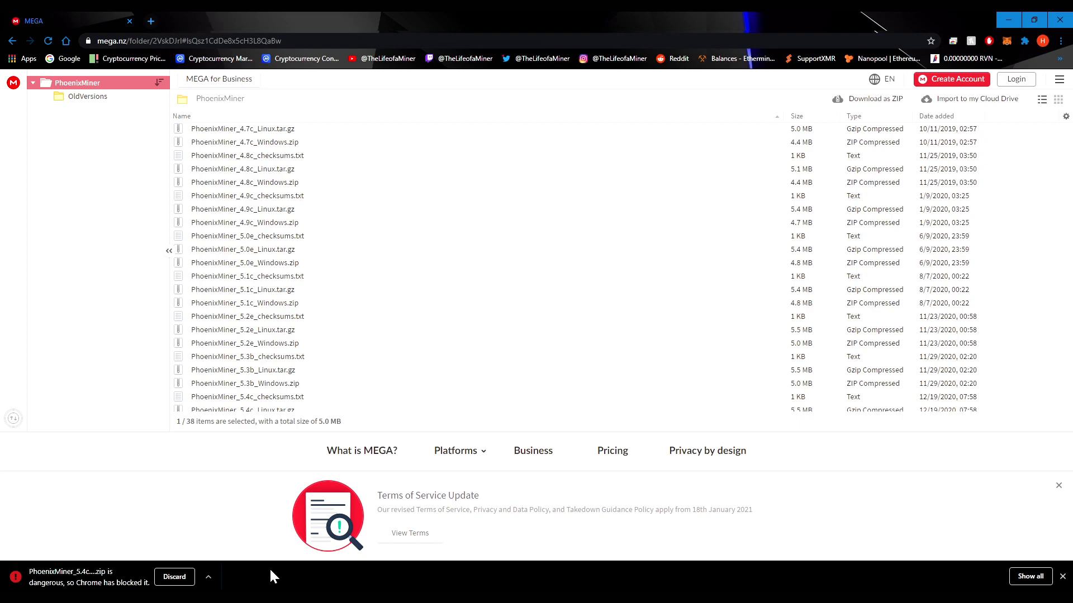
{"action": "left_click", "coordinate": [1027, 579]}
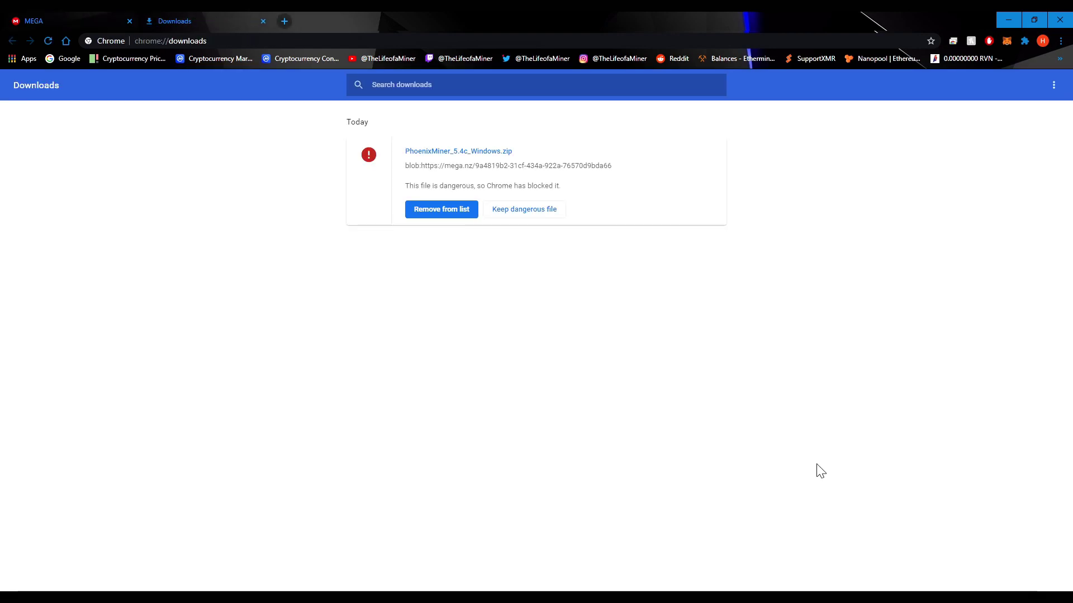
Step: Keep the blocked PhoenixMiner_5.4c_Windows.zip despite Chrome's dangerous-file warning
{"action": "left_click", "coordinate": [533, 221]}
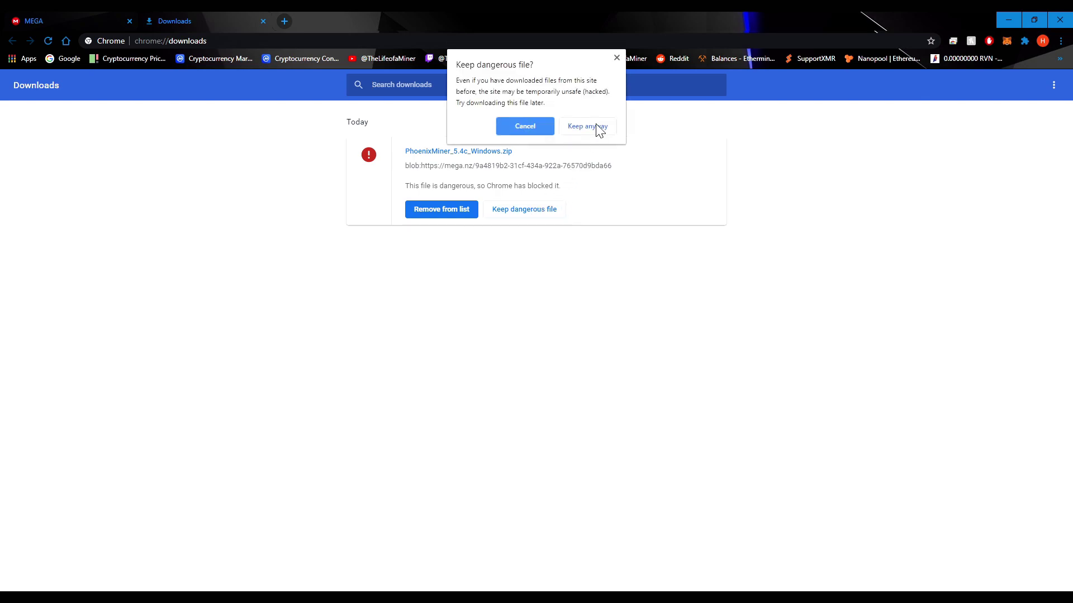
{"action": "left_click", "coordinate": [597, 127]}
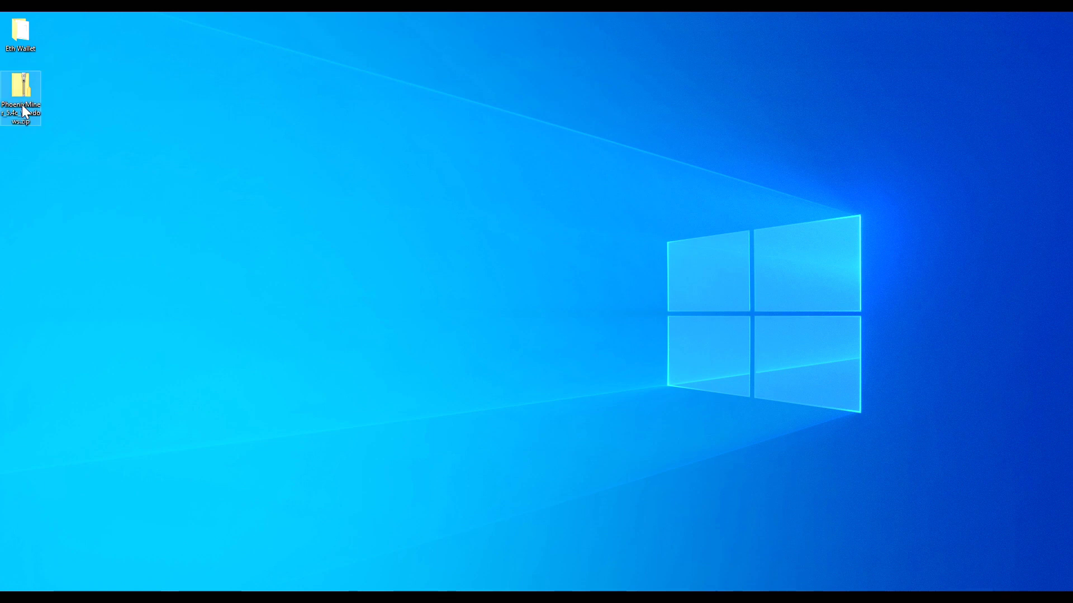
Step: Create a new desktop folder named 'Miner Program', then open the Start search
{"action": "right_click", "coordinate": [70, 100]}
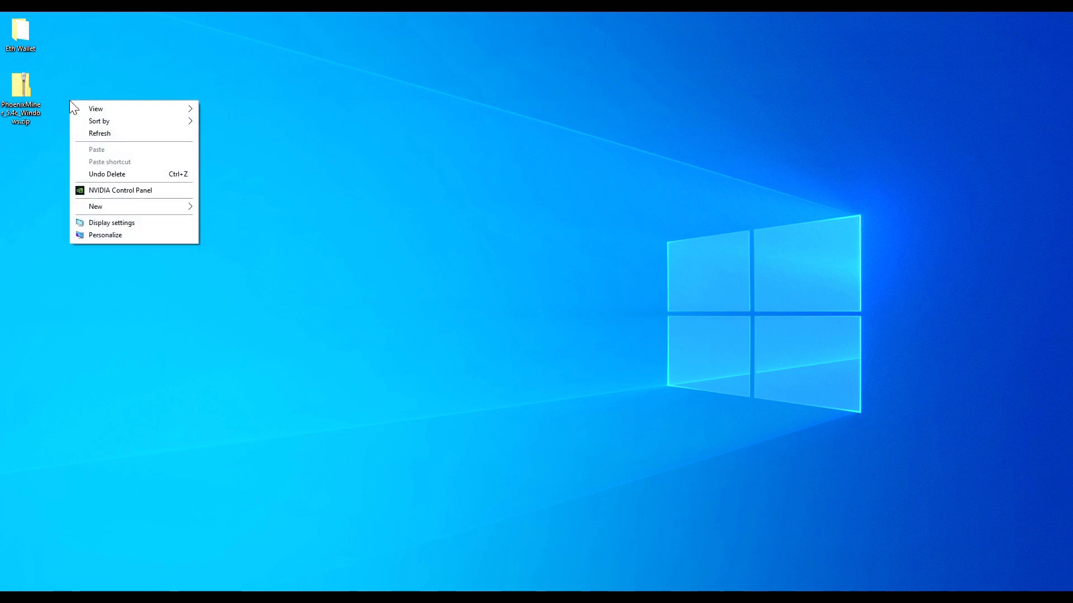
{"action": "mouse_move", "coordinate": [111, 206]}
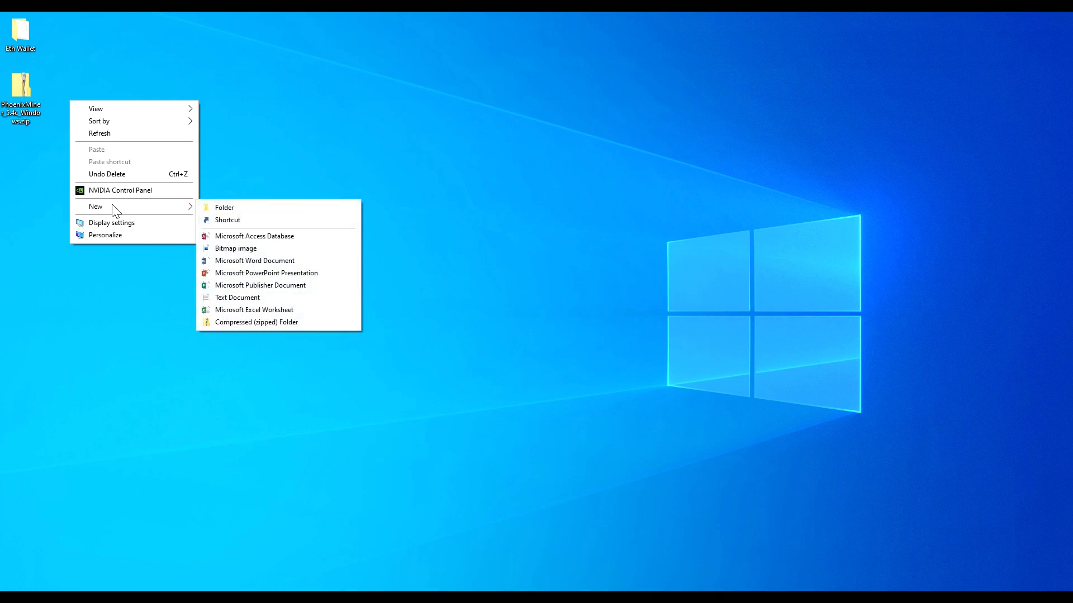
{"action": "left_click", "coordinate": [220, 207]}
{"action": "type", "text": "Miner"}
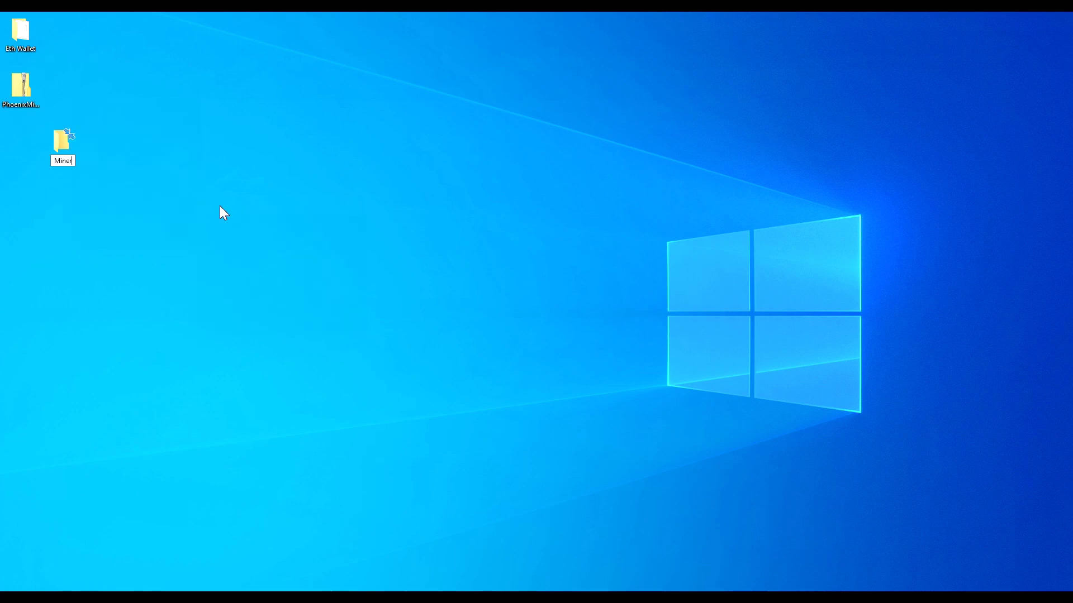
{"action": "type", "text": " Program"}
{"action": "key", "text": "Return"}
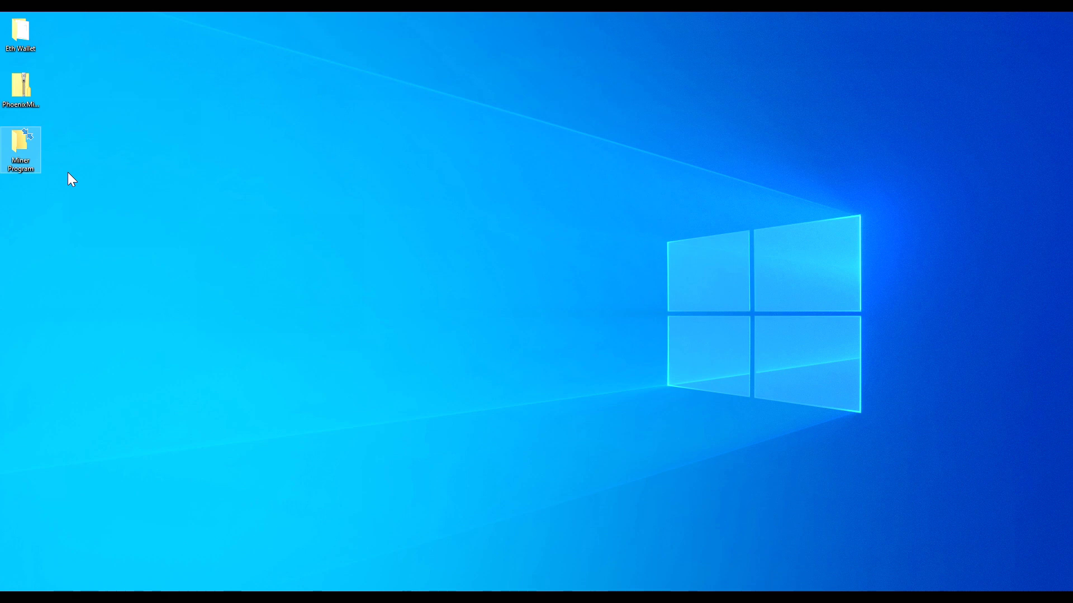
{"action": "left_click", "coordinate": [52, 578]}
Step: Launch Windows Security and open Virus & threat protection settings, scrolling down to Exclusions
{"action": "type", "text": "window"}
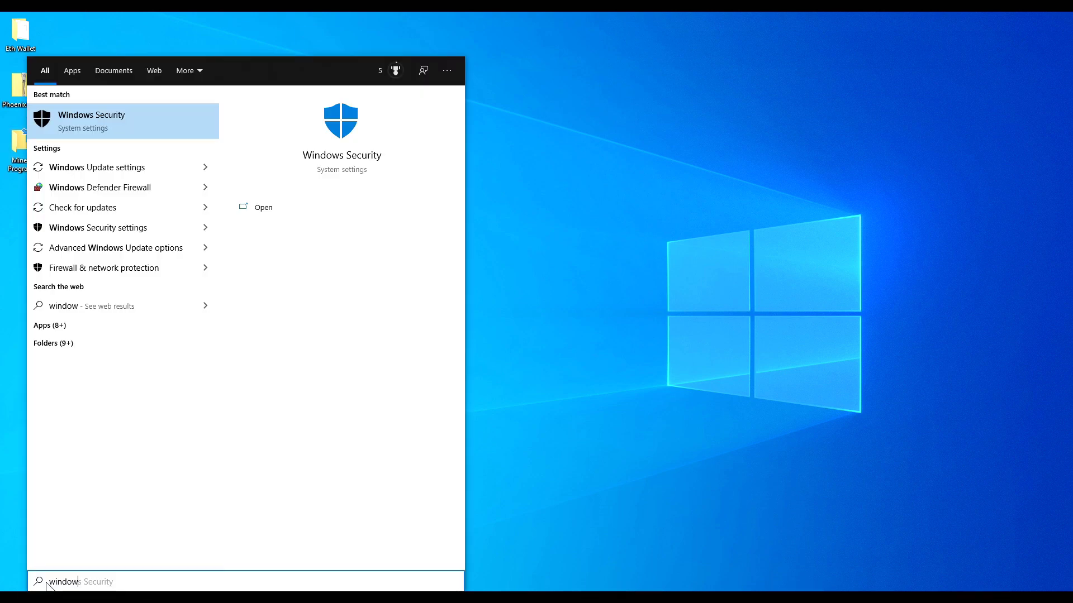
{"action": "left_click", "coordinate": [121, 120]}
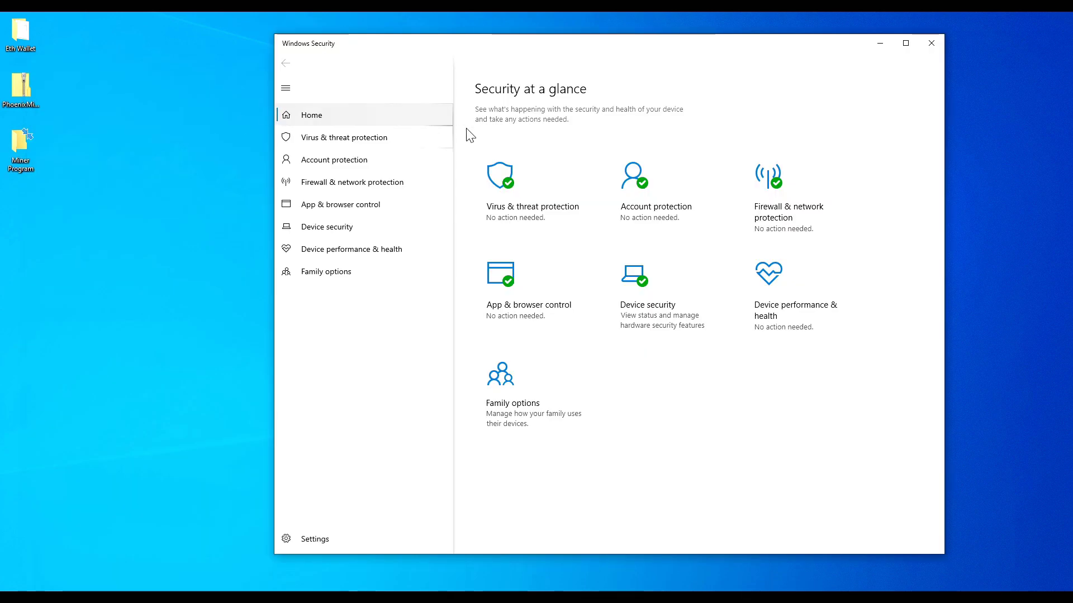
{"action": "left_click", "coordinate": [530, 210]}
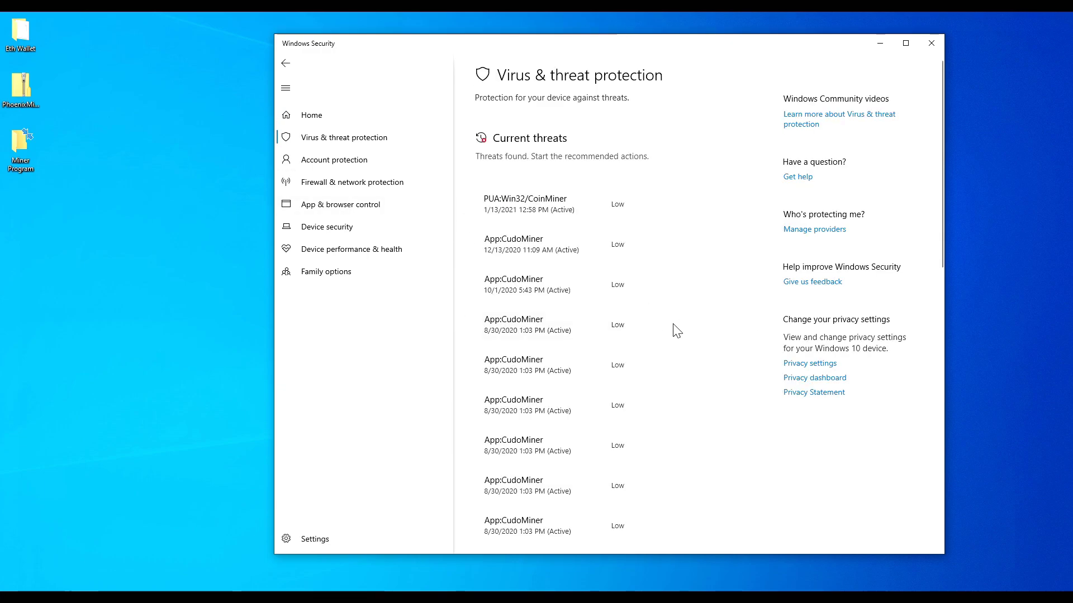
{"action": "scroll", "coordinate": [673, 335], "scroll_direction": "down", "scroll_amount": 10}
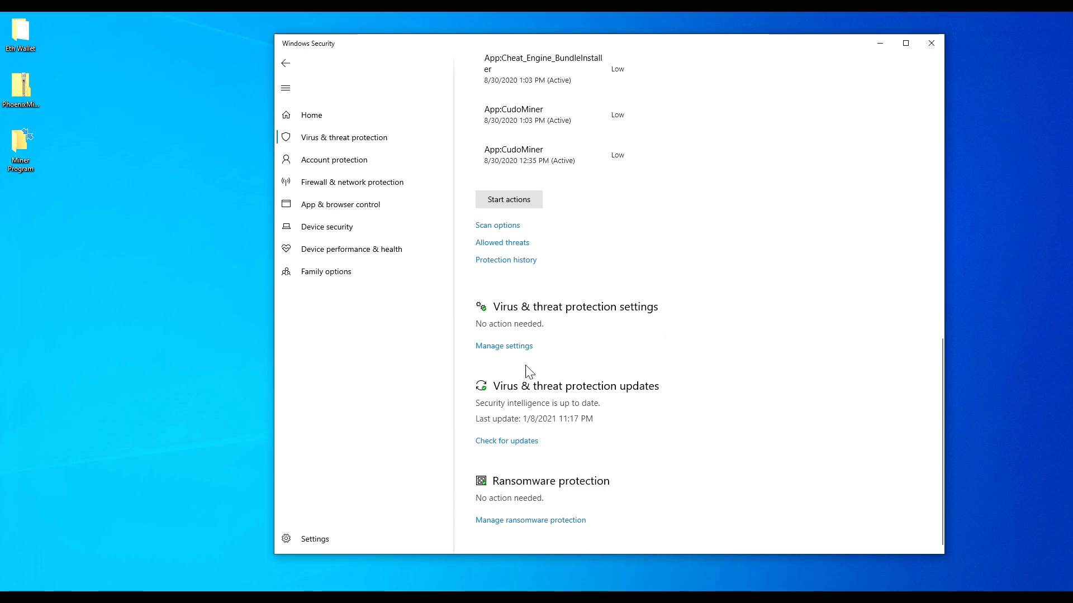
{"action": "left_click", "coordinate": [491, 357]}
{"action": "scroll", "coordinate": [658, 297], "scroll_direction": "down", "scroll_amount": 5}
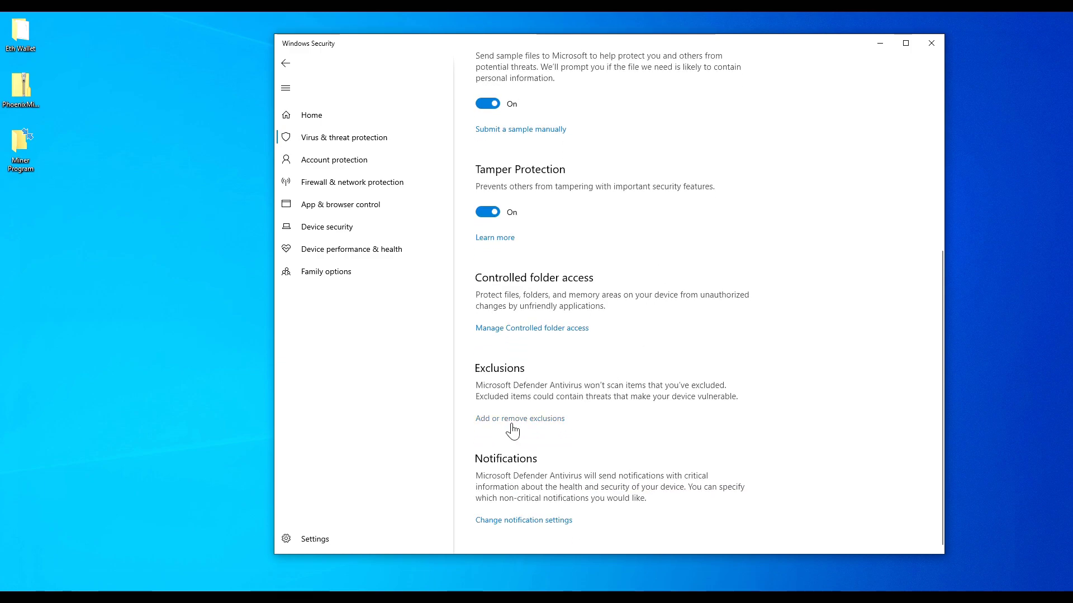
Step: On the Defender exclusions page, start adding a new Folder exclusion
{"action": "left_click", "coordinate": [512, 429]}
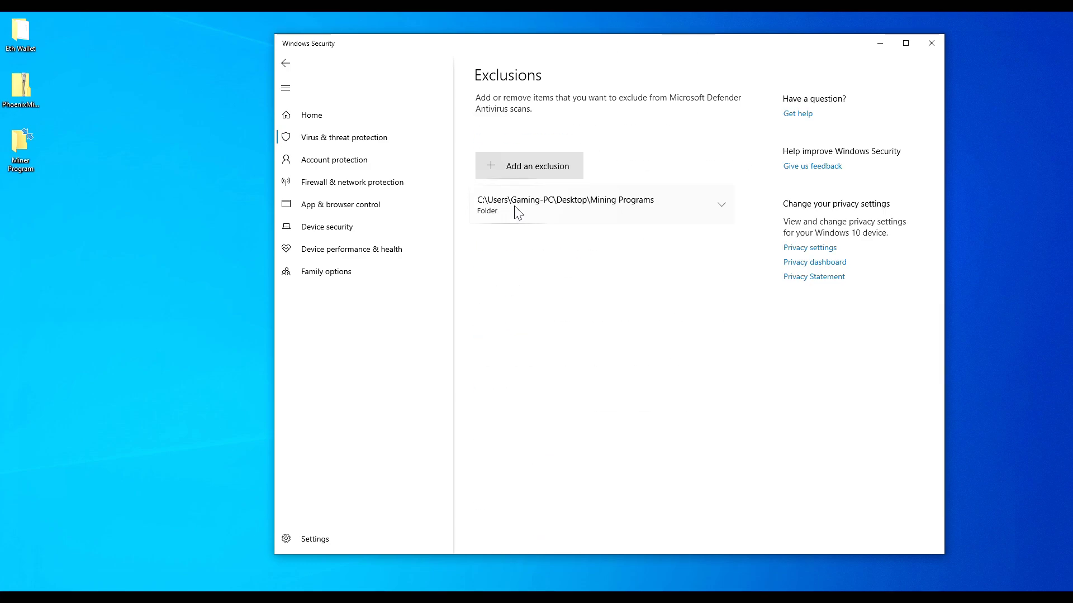
{"action": "left_click", "coordinate": [524, 170]}
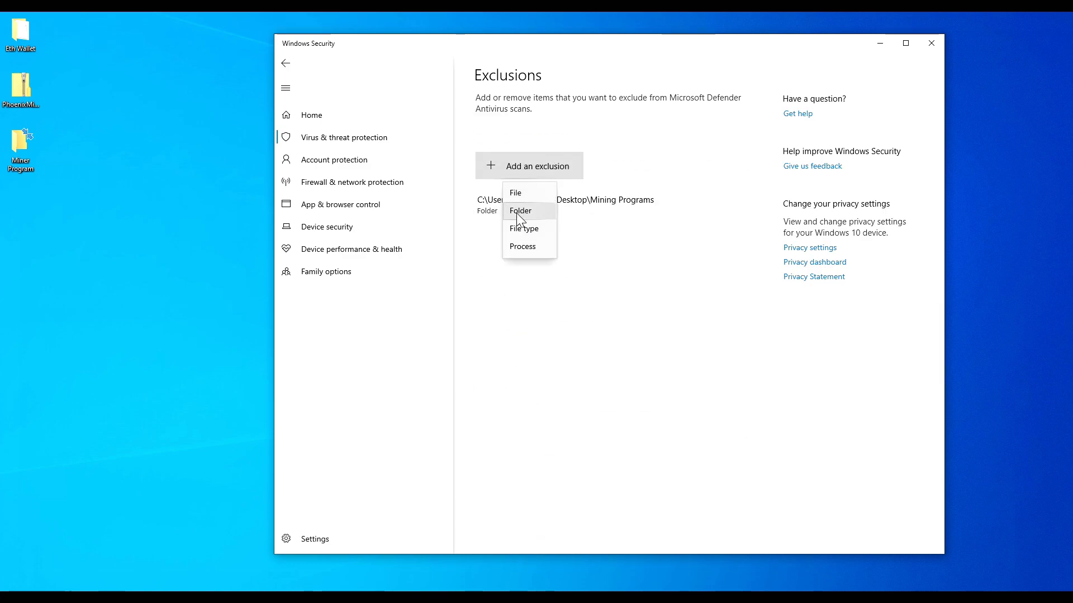
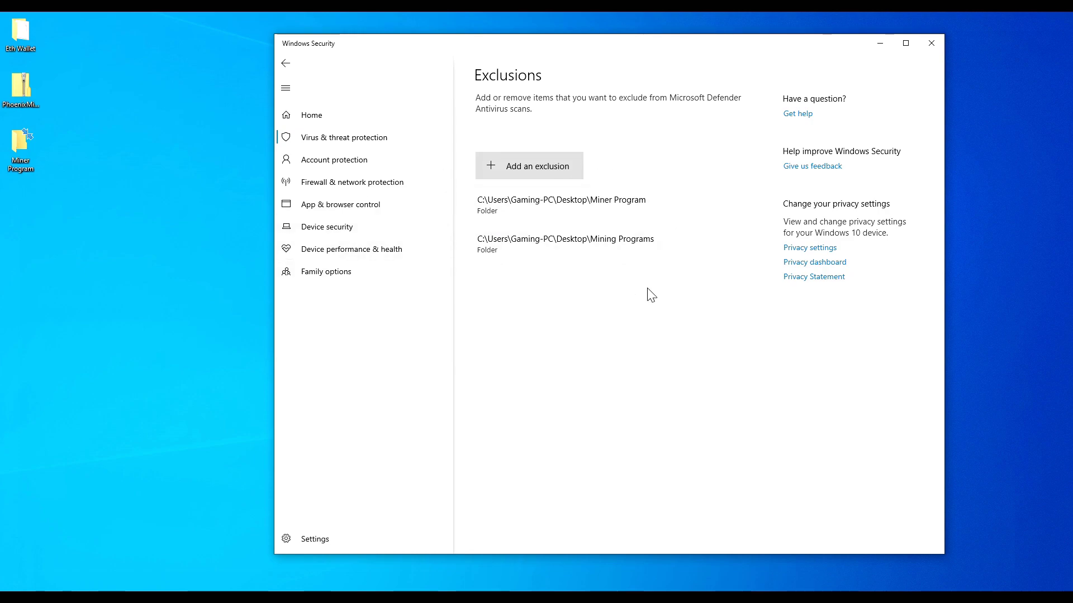
Step: Close Windows Security with both Miner Program and Mining Programs exclusions listed
{"action": "key", "text": "alt+F4"}
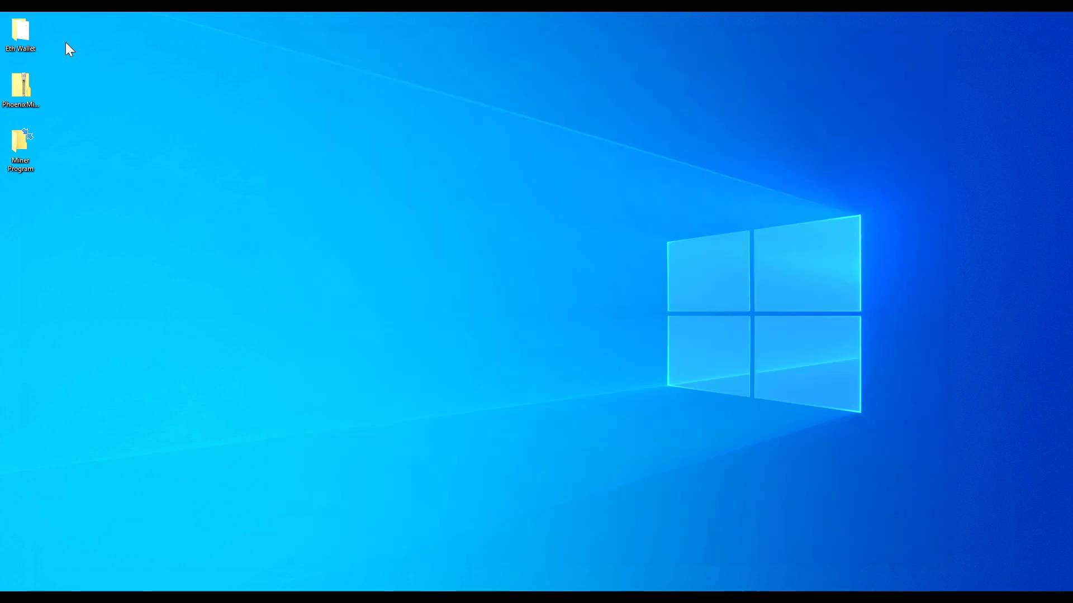
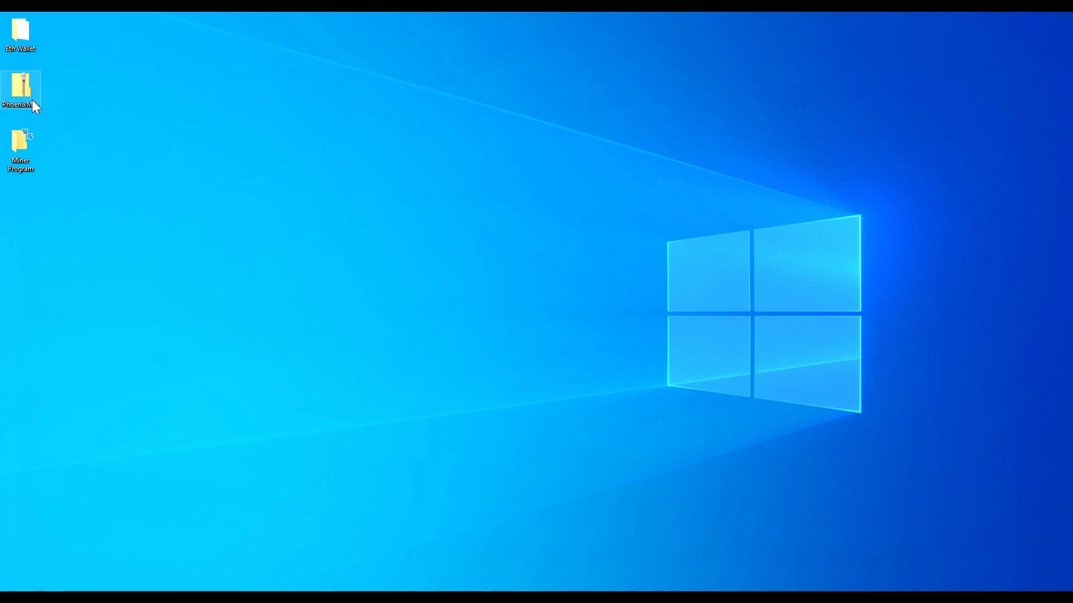
Step: Copy PhoenixMiner_5.4c_Windows from the zip into the desktop Miner Program folder, then open Miner Program
{"action": "double_click", "coordinate": [25, 100]}
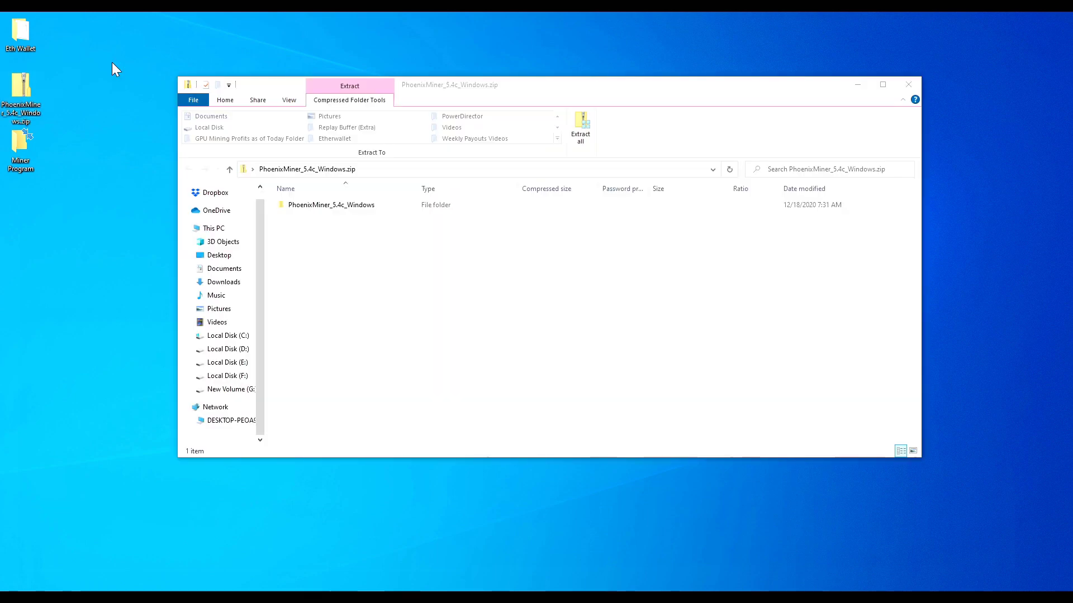
{"action": "left_click", "coordinate": [317, 208]}
{"action": "left_click_drag", "start_coordinate": [317, 208], "coordinate": [18, 162]}
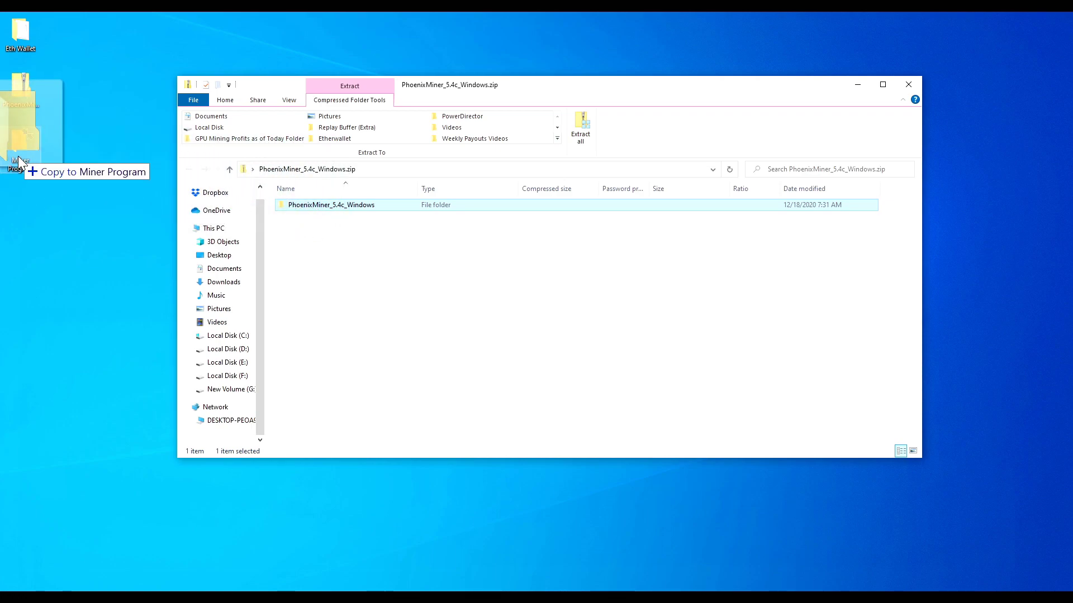
{"action": "left_click_drag", "start_coordinate": [18, 162], "coordinate": [35, 167]}
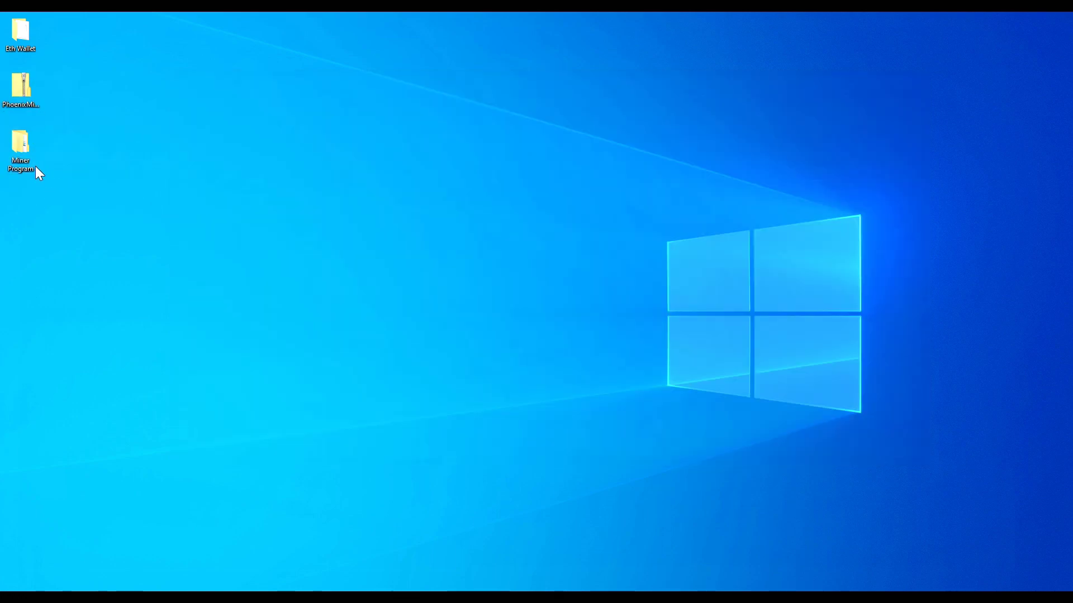
{"action": "double_click", "coordinate": [25, 160]}
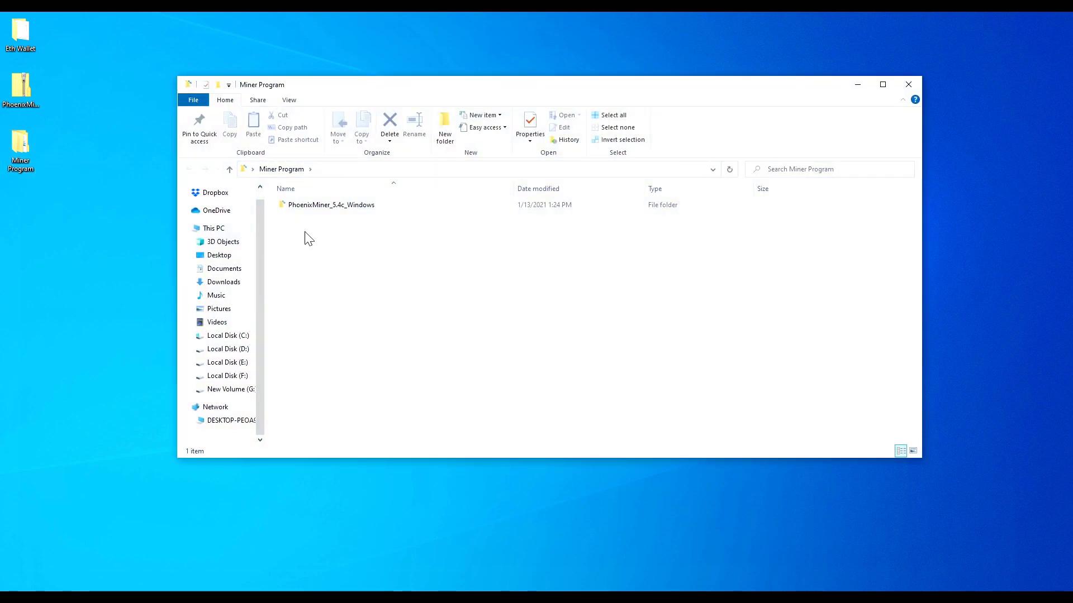
Step: Open start_miner.bat from the PhoenixMiner_5.4c_Windows folder in Notepad for editing
{"action": "double_click", "coordinate": [319, 207]}
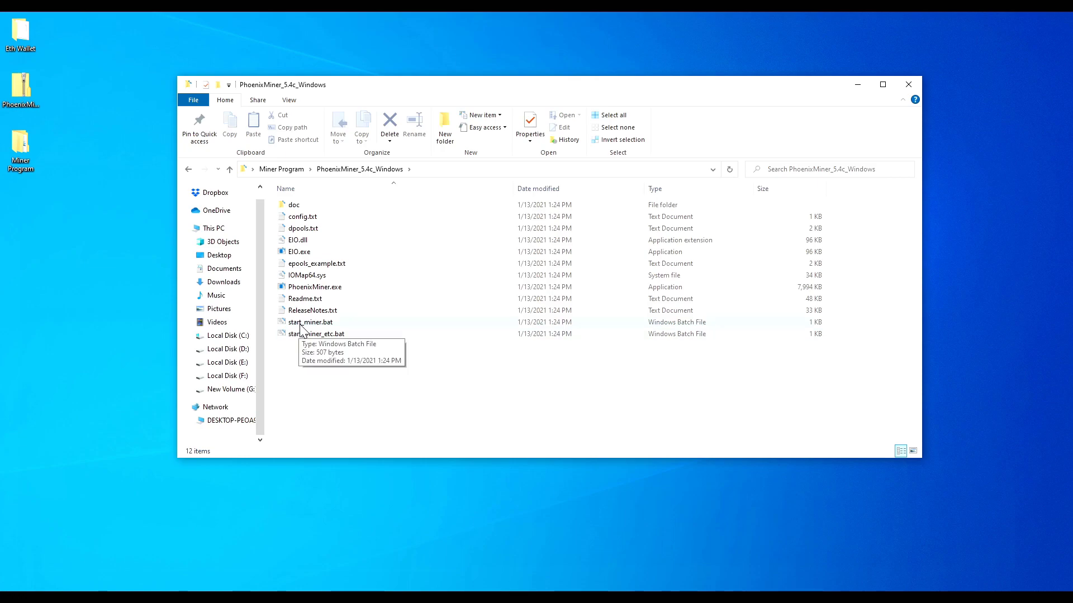
{"action": "left_click", "coordinate": [312, 323]}
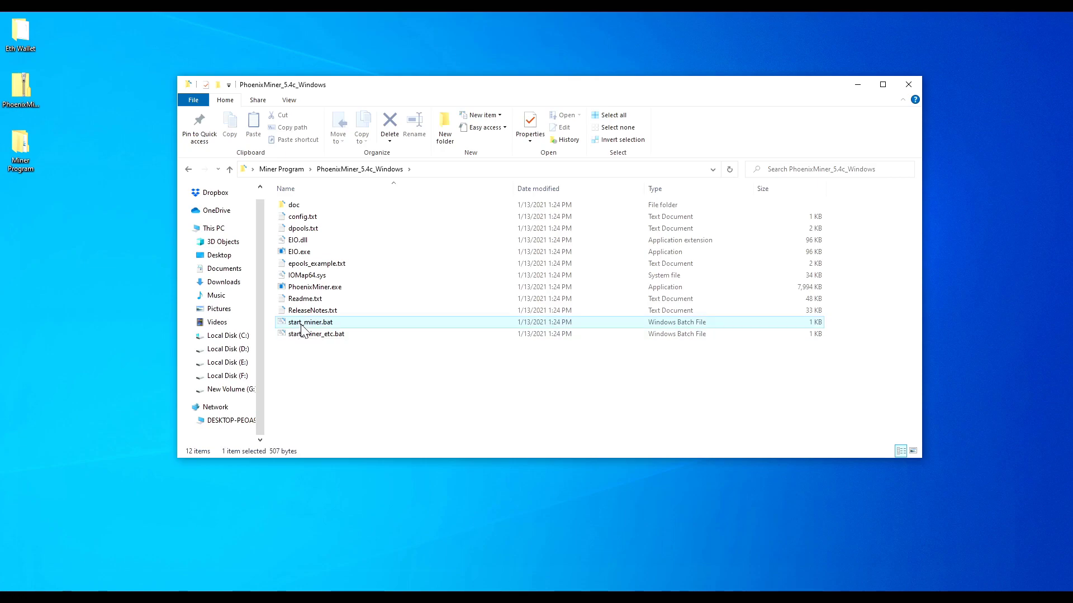
{"action": "right_click", "coordinate": [354, 325]}
{"action": "left_click", "coordinate": [381, 346]}
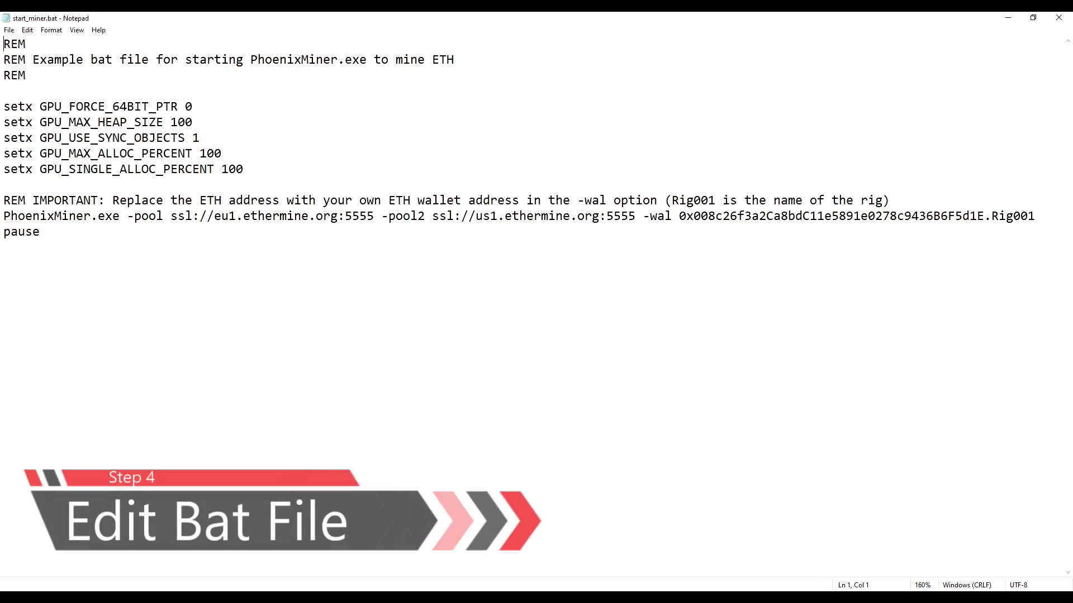
Step: Replace the example -wal address with your own wallet address and change the rig name to '.TestRig'
{"action": "left_click_drag", "start_coordinate": [679, 216], "coordinate": [984, 216]}
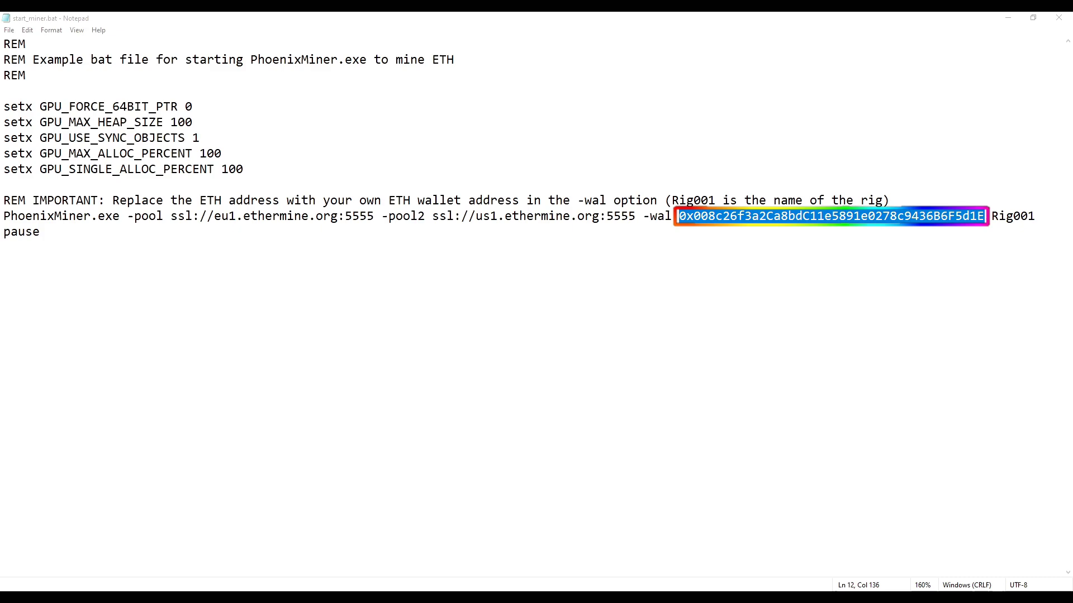
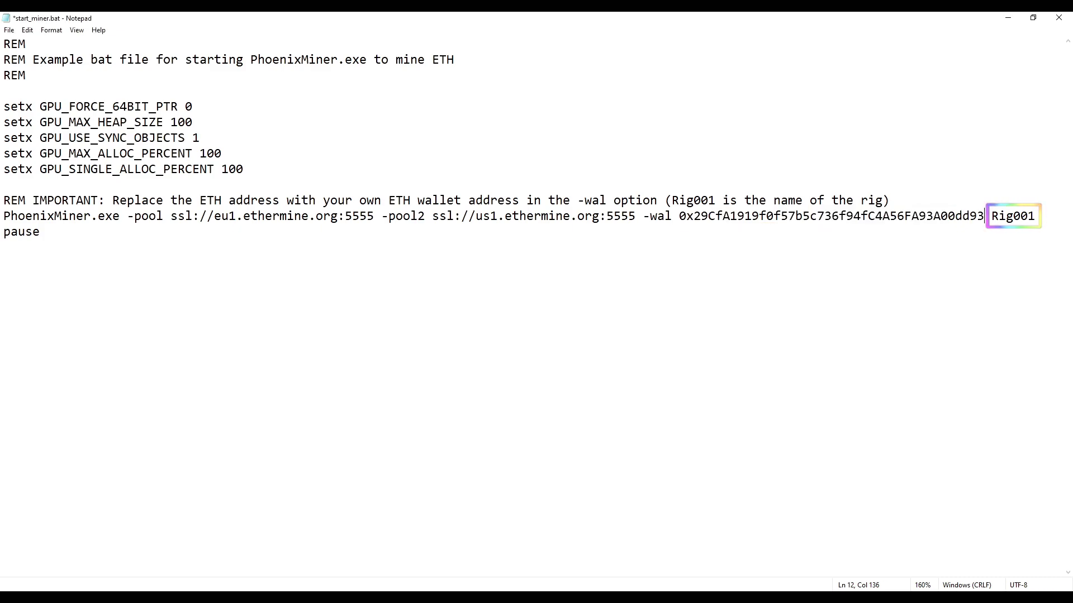
{"action": "key", "text": "Delete"}
{"action": "key", "text": "Delete"}
{"action": "key", "text": "Delete"}
{"action": "key", "text": "Delete"}
{"action": "key", "text": "Delete"}
{"action": "key", "text": "Delete"}
{"action": "key", "text": "Delete"}
{"action": "type", "text": ".TestRig"}
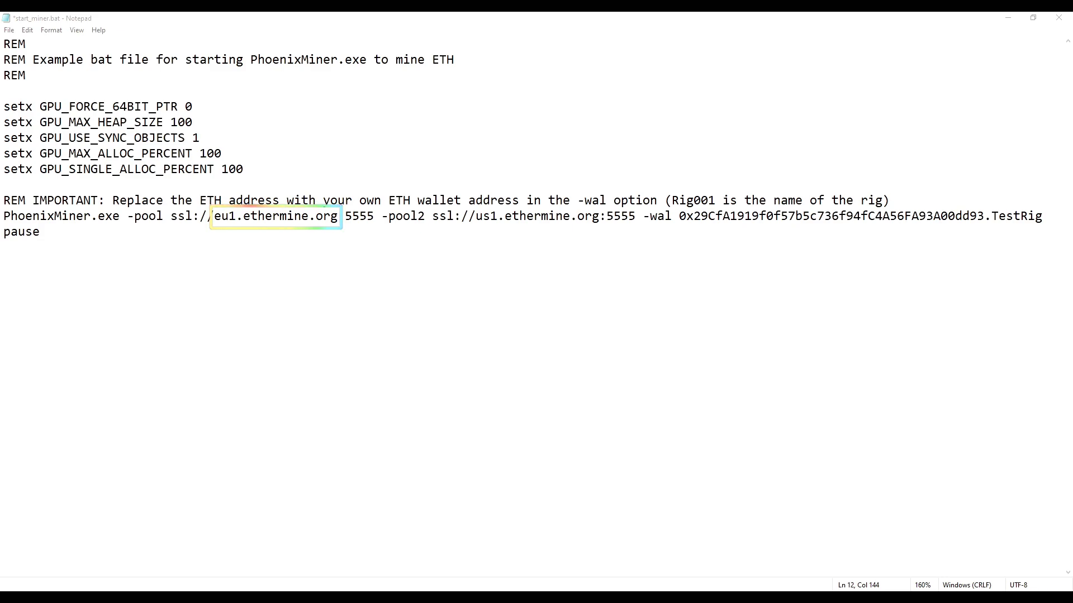
Step: Change the -pool region from eu1 to us1 and the -pool2 region from us1 to us2
{"action": "left_click", "coordinate": [229, 216]}
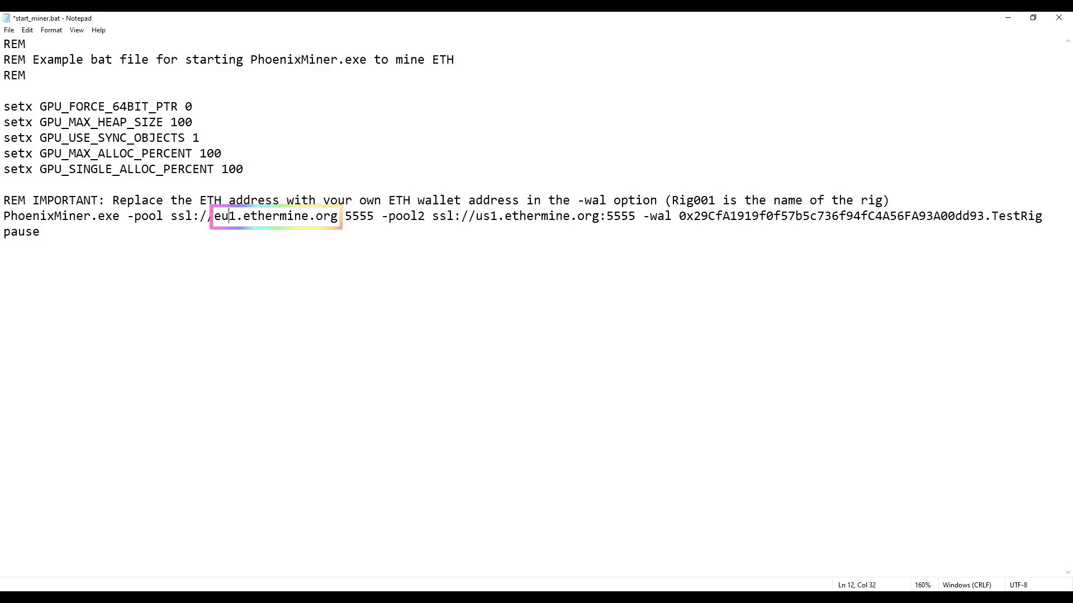
{"action": "key", "text": "BackSpace"}
{"action": "key", "text": "BackSpace"}
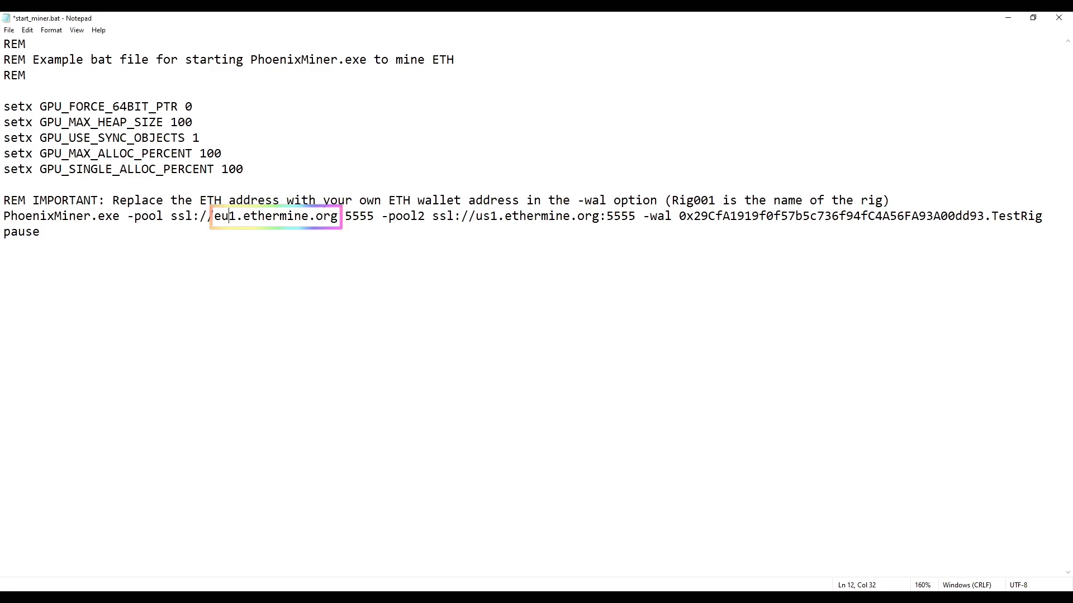
{"action": "type", "text": "us"}
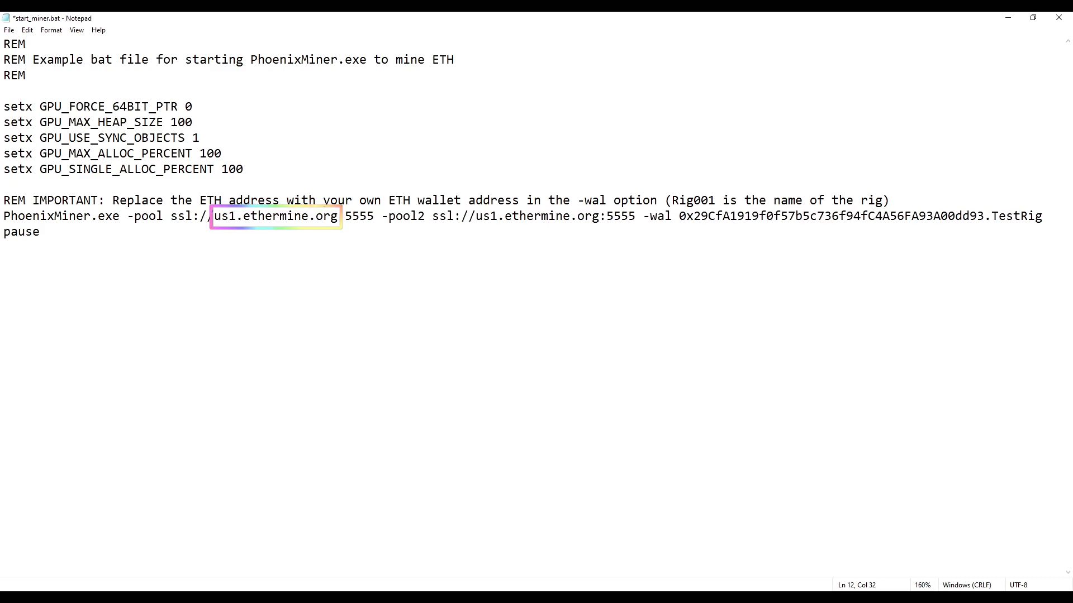
{"action": "left_click", "coordinate": [497, 216]}
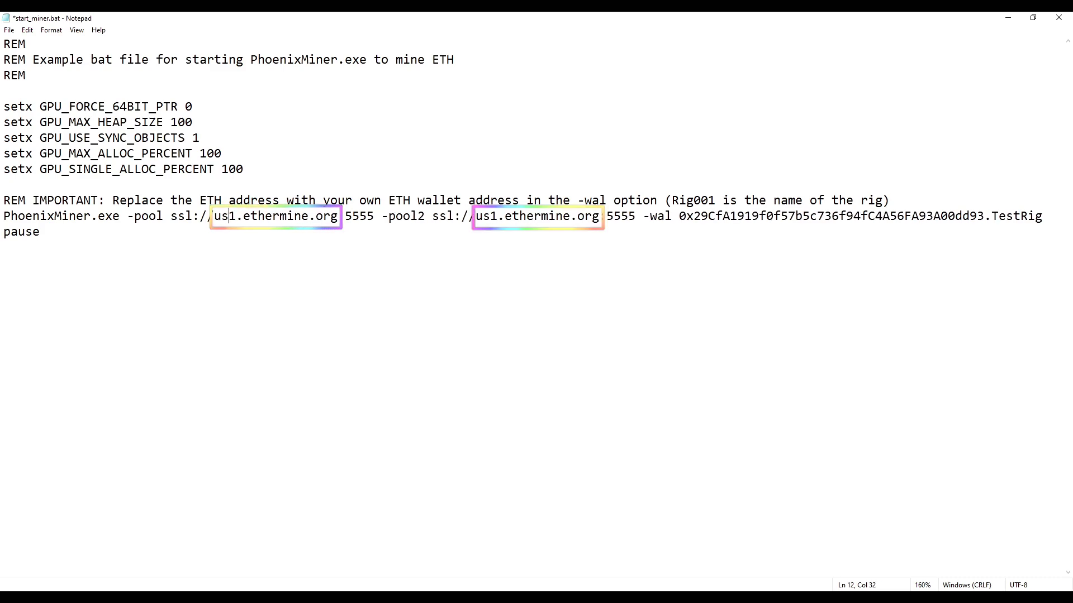
{"action": "key", "text": "BackSpace"}
{"action": "type", "text": "2"}
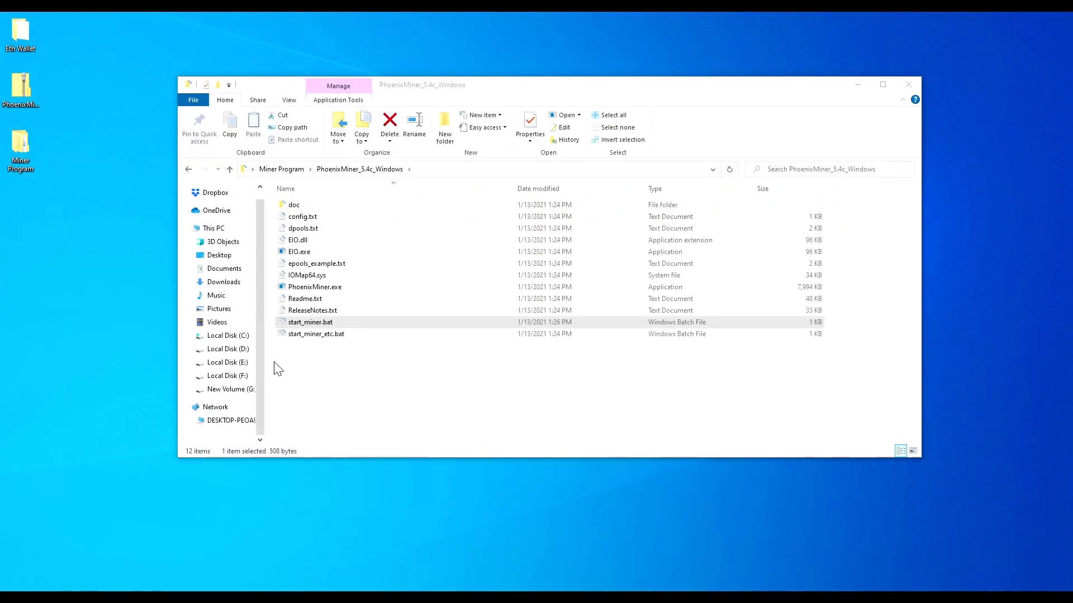
Step: Create a desktop shortcut to start_miner.bat and launch the miner from it
{"action": "right_click", "coordinate": [296, 327]}
{"action": "left_click", "coordinate": [503, 499]}
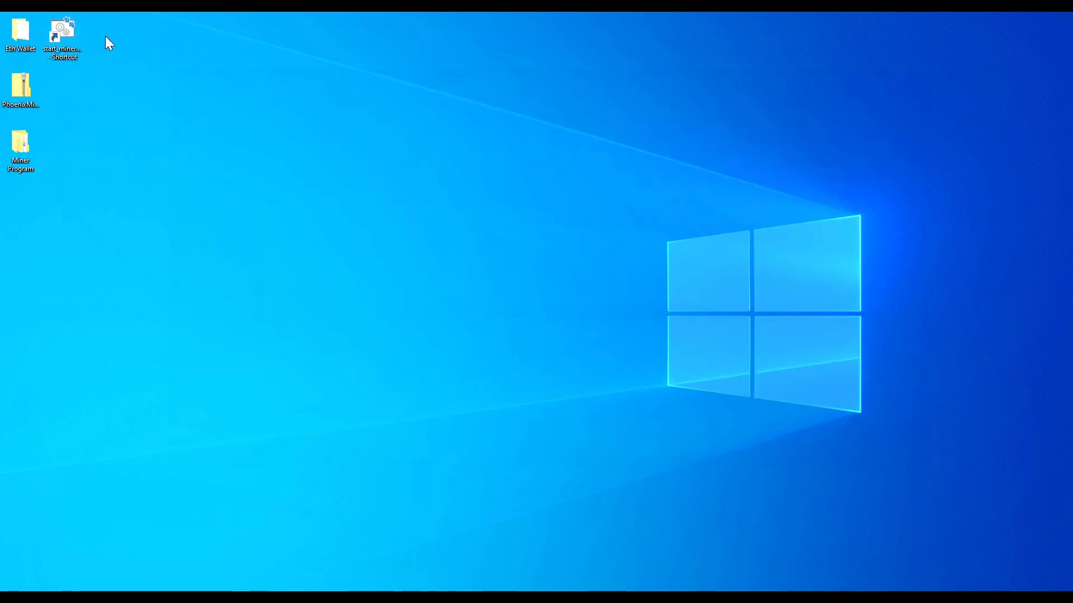
{"action": "double_click", "coordinate": [59, 56]}
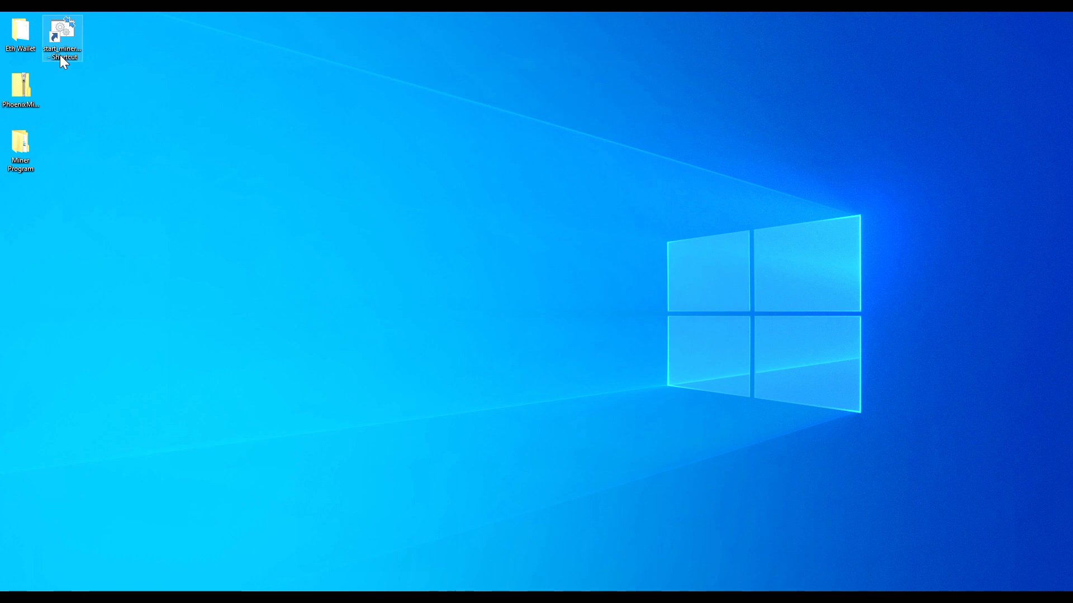